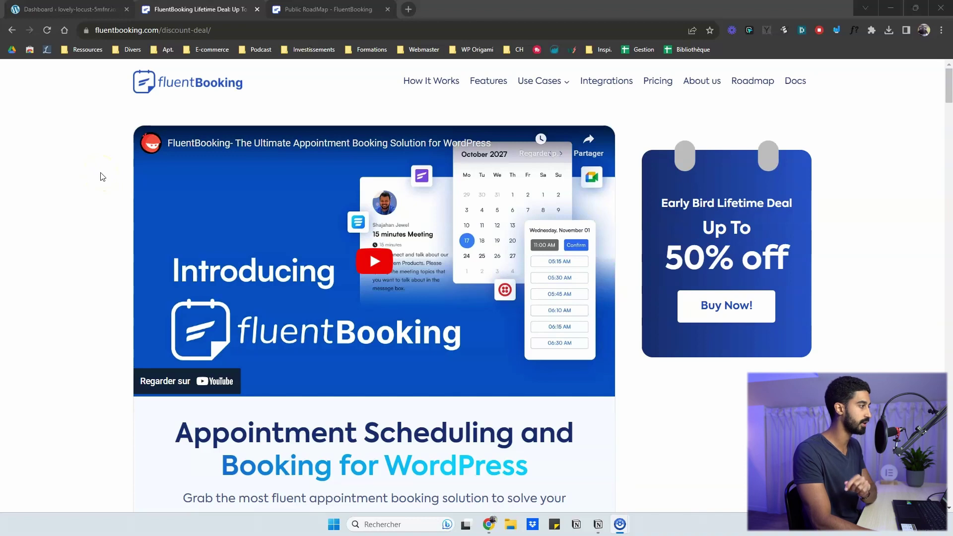
Review the FluentBooking lifetime deal page down to its site licence pricing, and close the page
scroll(102, 177, down, 8)
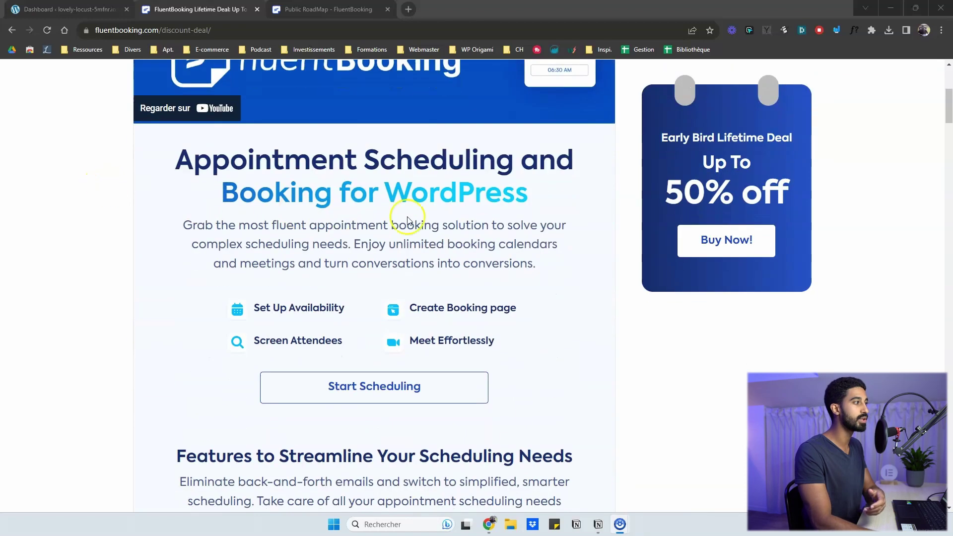
drag(949, 114, 932, 345)
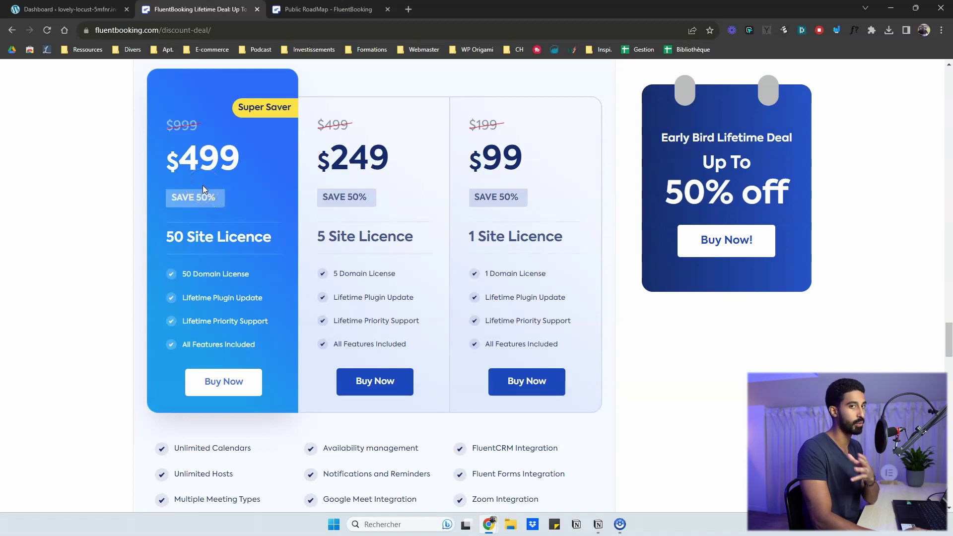
scroll(140, 183, up, 1)
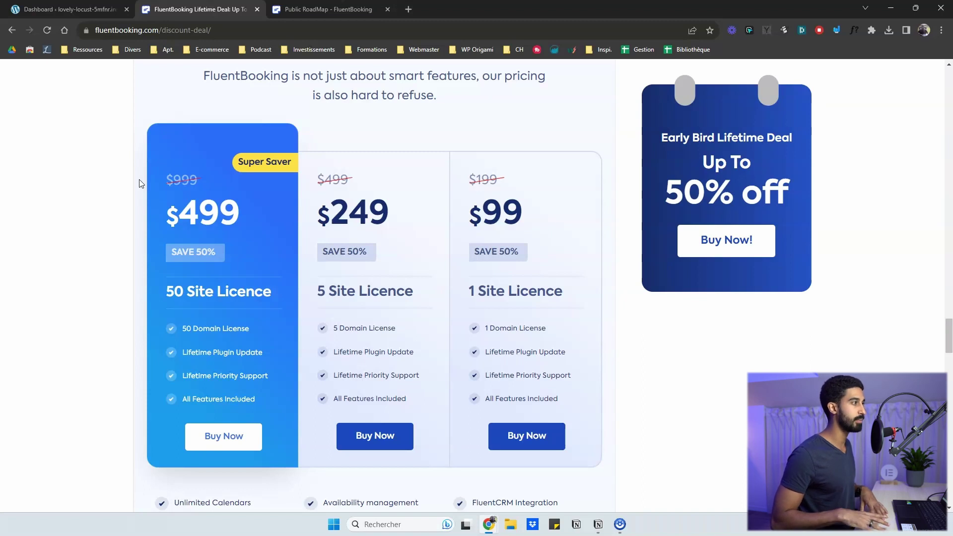
key(ctrl+w)
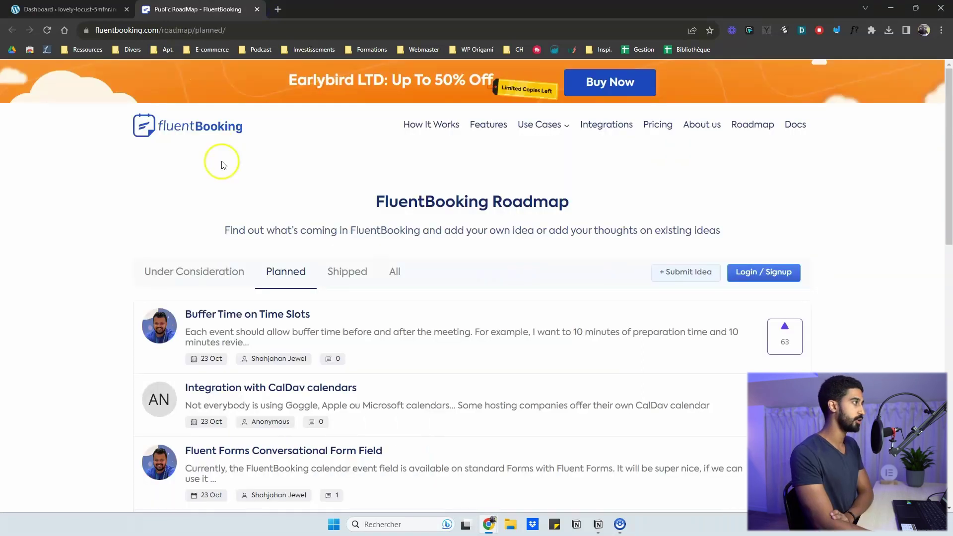
Examine the planned features listed on the FluentBooking public roadmap
scroll(213, 165, down, 3)
scroll(93, 189, down, 1)
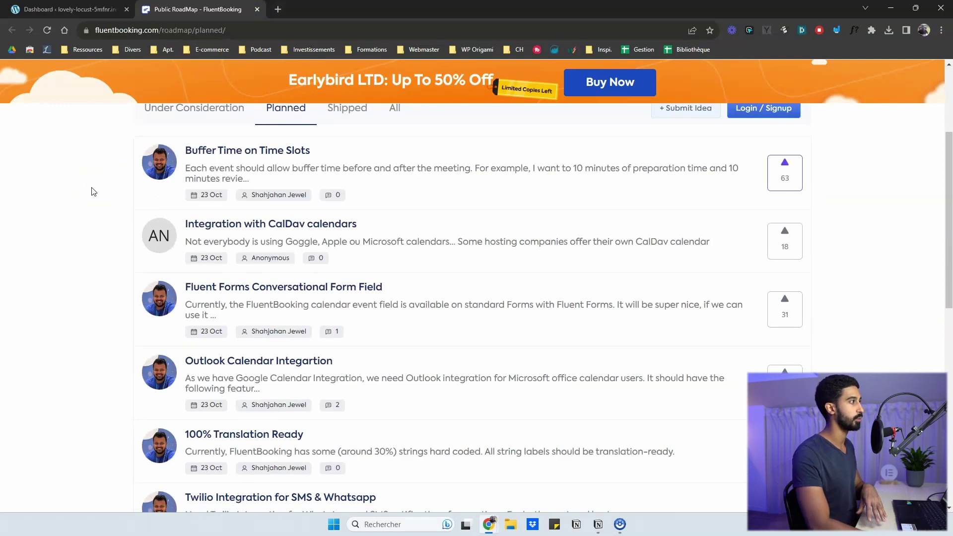
scroll(89, 231, up, 1)
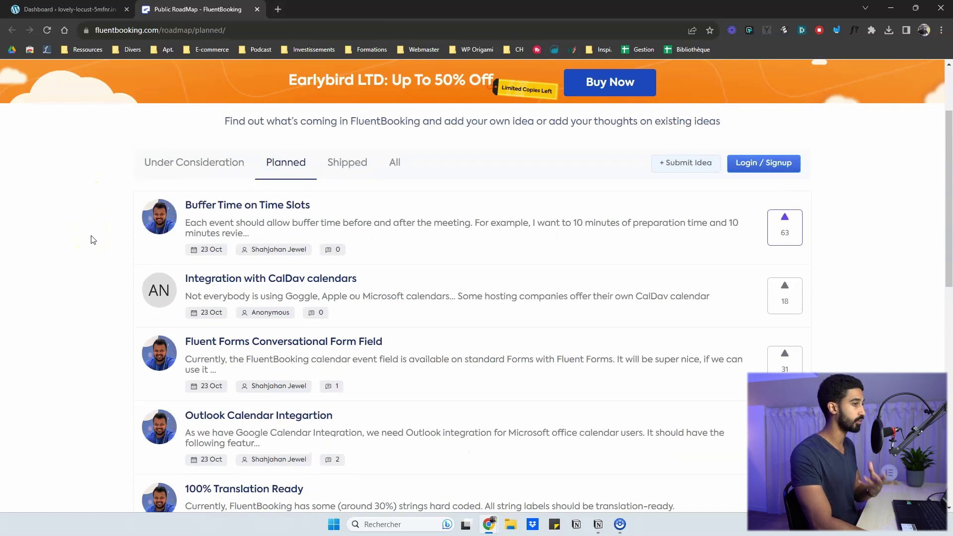
scroll(90, 238, down, 1)
click(242, 220)
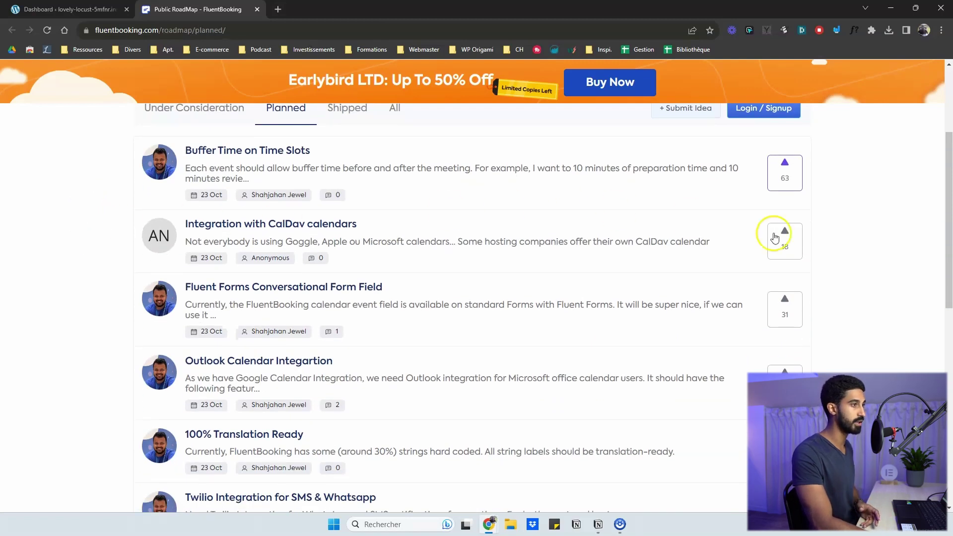
scroll(801, 247, up, 1)
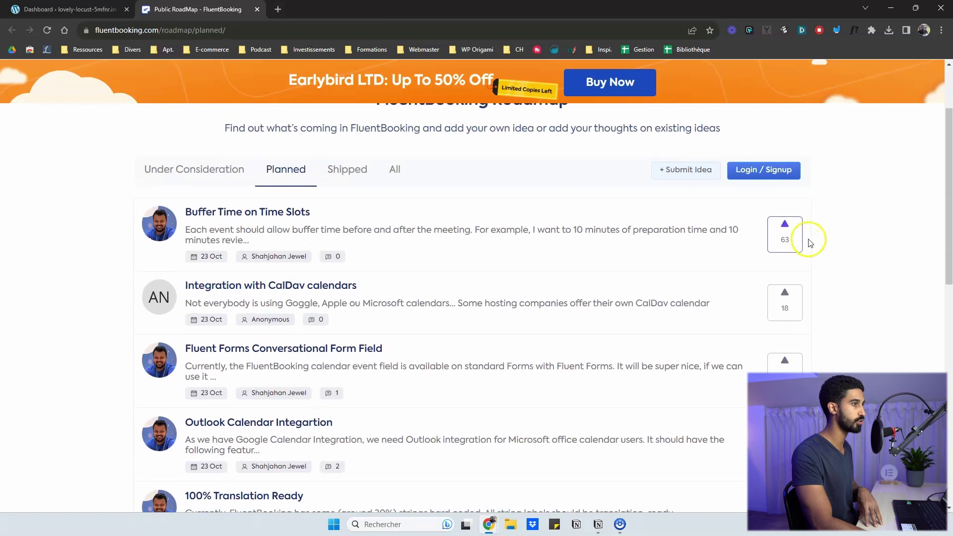
scroll(340, 212, down, 1)
scroll(286, 181, up, 1)
scroll(286, 181, down, 4)
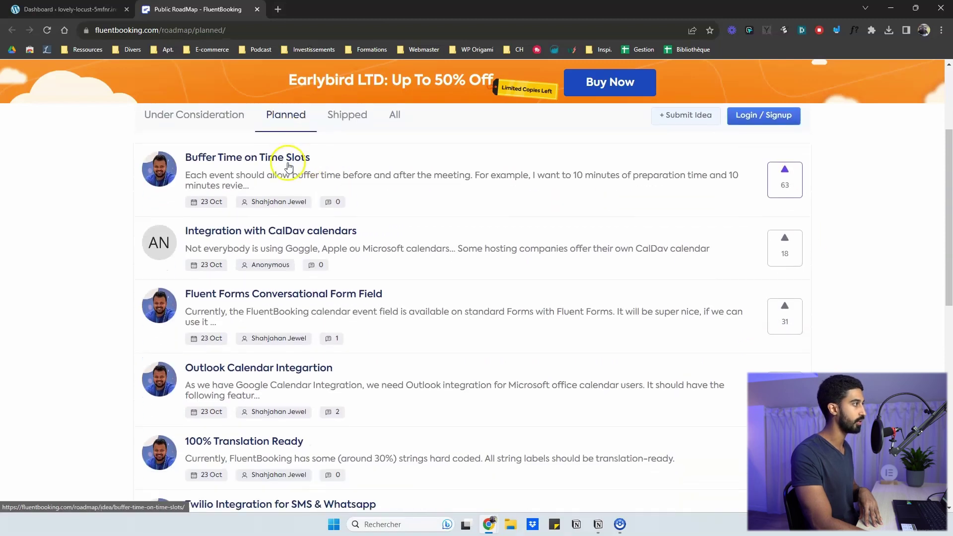
scroll(185, 203, up, 5)
Examine the roadmap ideas under consideration, and close the roadmap page
click(185, 203)
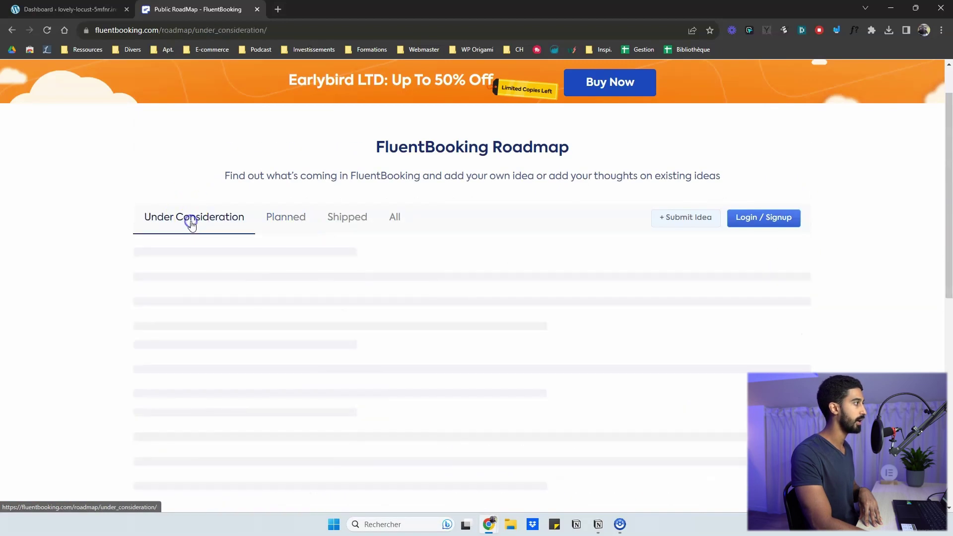
scroll(113, 247, down, 1)
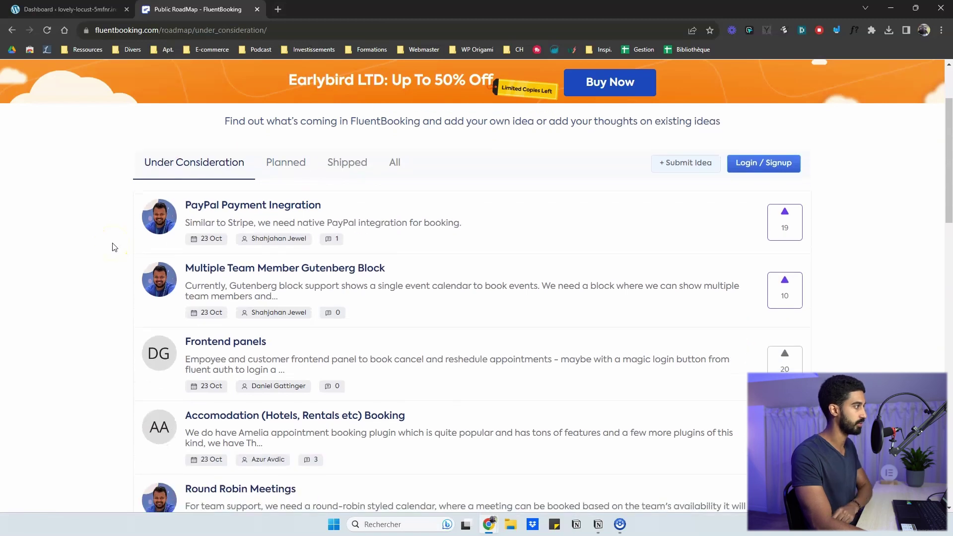
key(ctrl+w)
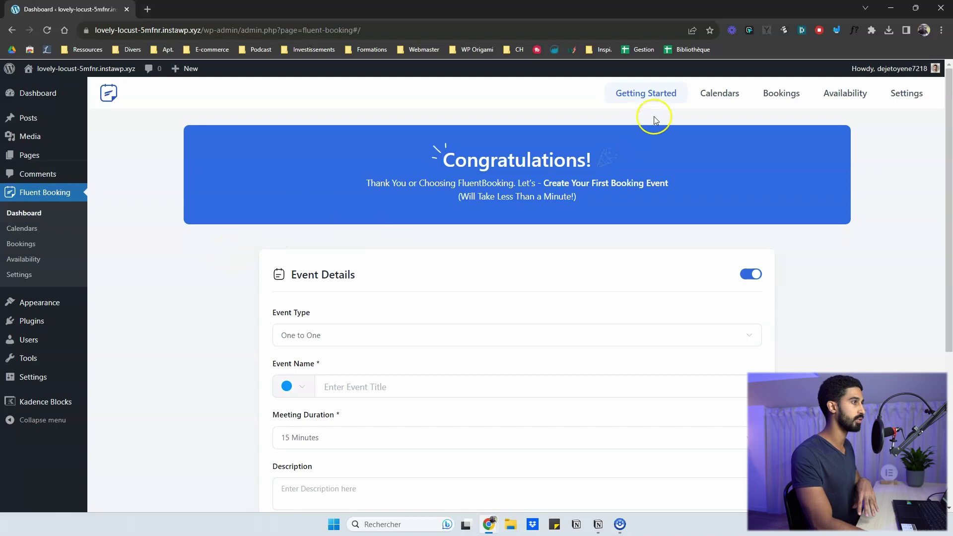
Name the first booking event "Coaching WordPress" and choose One to One as its event type
scroll(430, 191, down, 2)
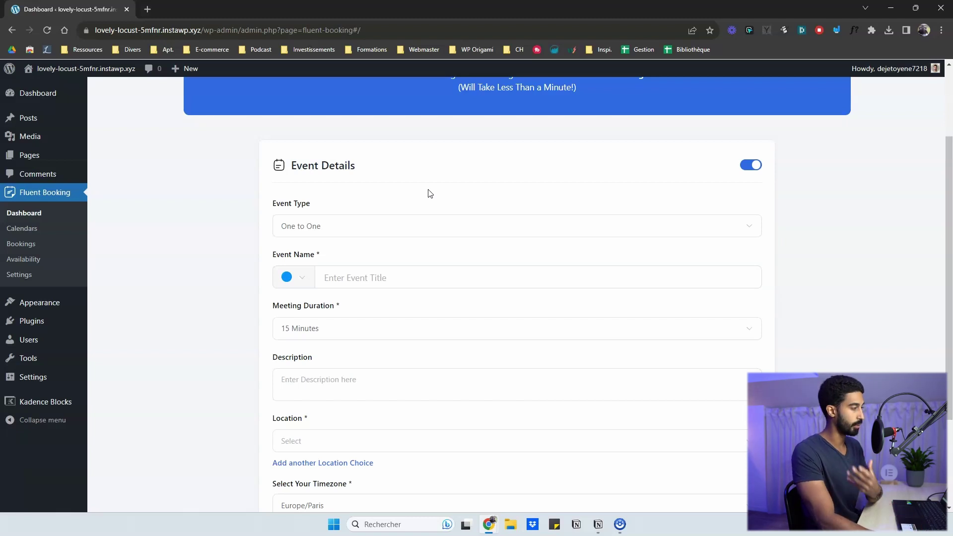
click(379, 276)
text(Coaching)
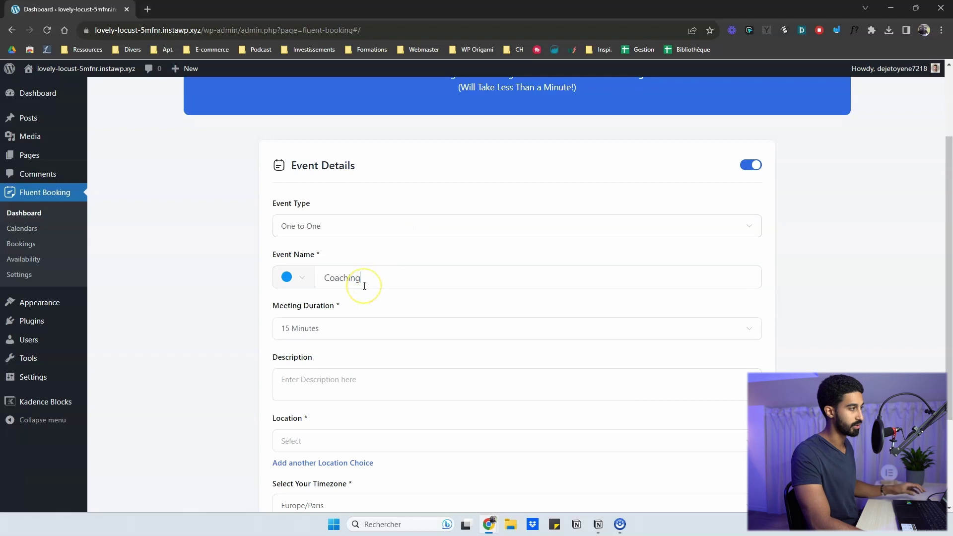
text( WordPress)
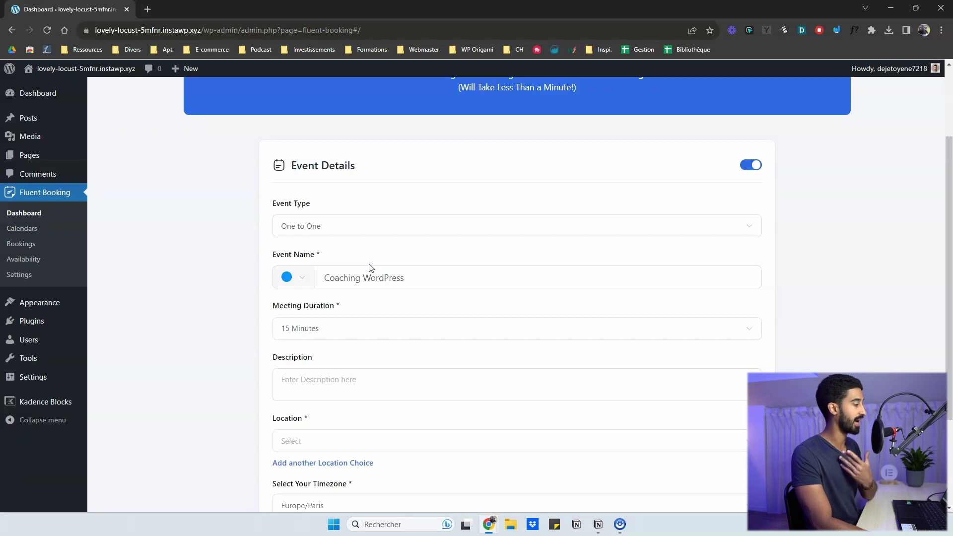
click(328, 226)
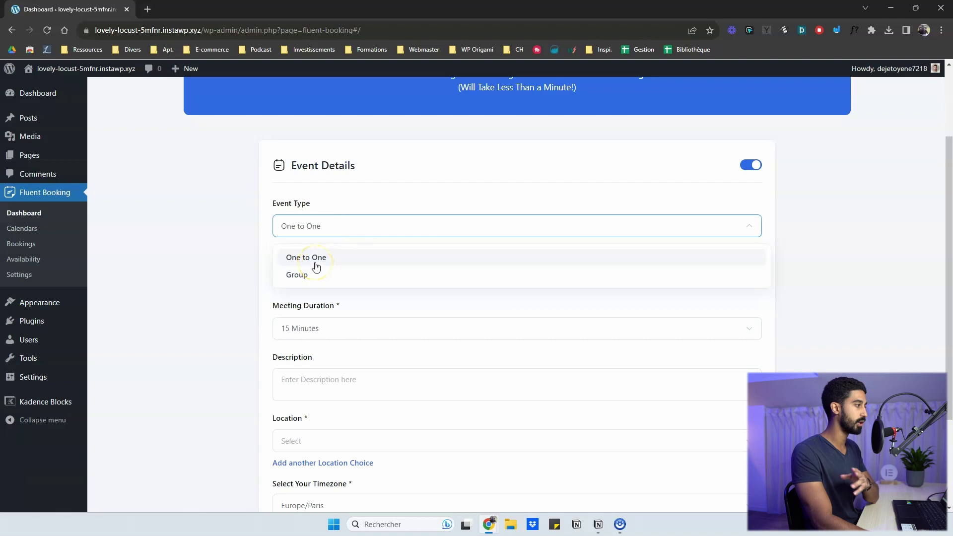
click(307, 279)
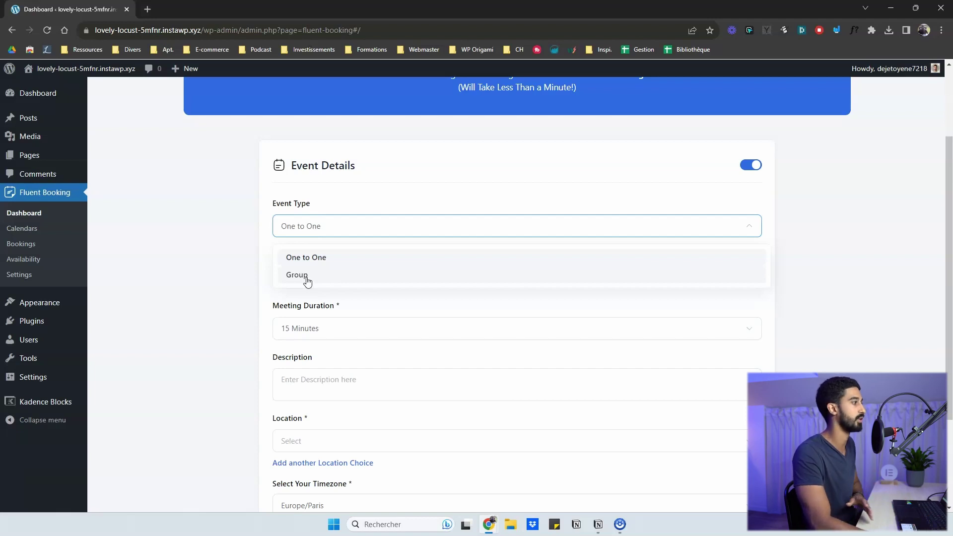
click(298, 258)
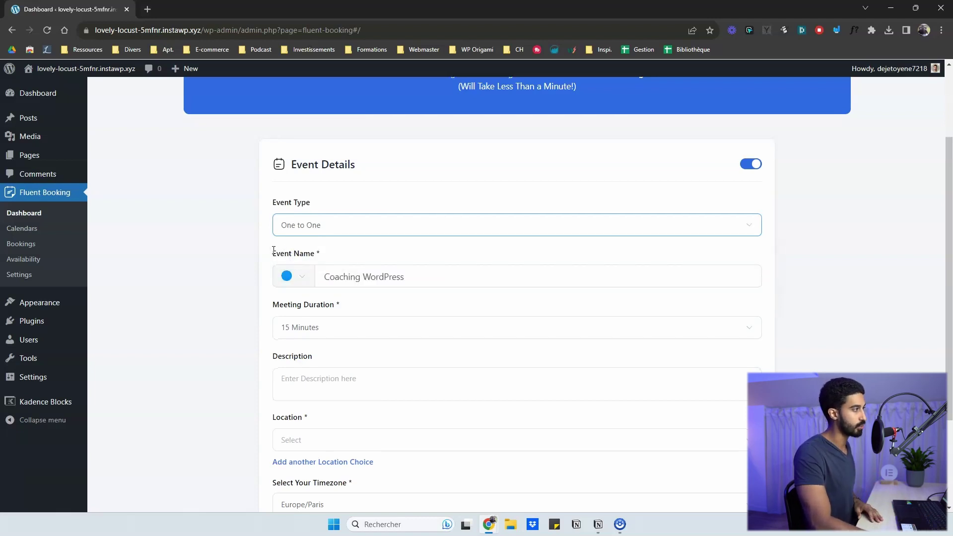
Set the event's meeting duration to 45 minutes and its colour to purple
scroll(276, 251, down, 2)
scroll(298, 219, up, 1)
click(308, 274)
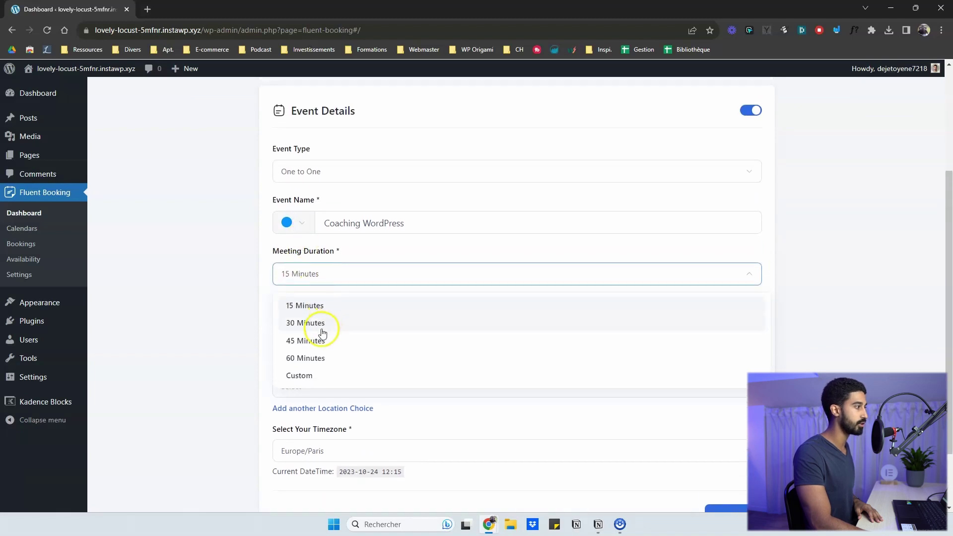
click(312, 340)
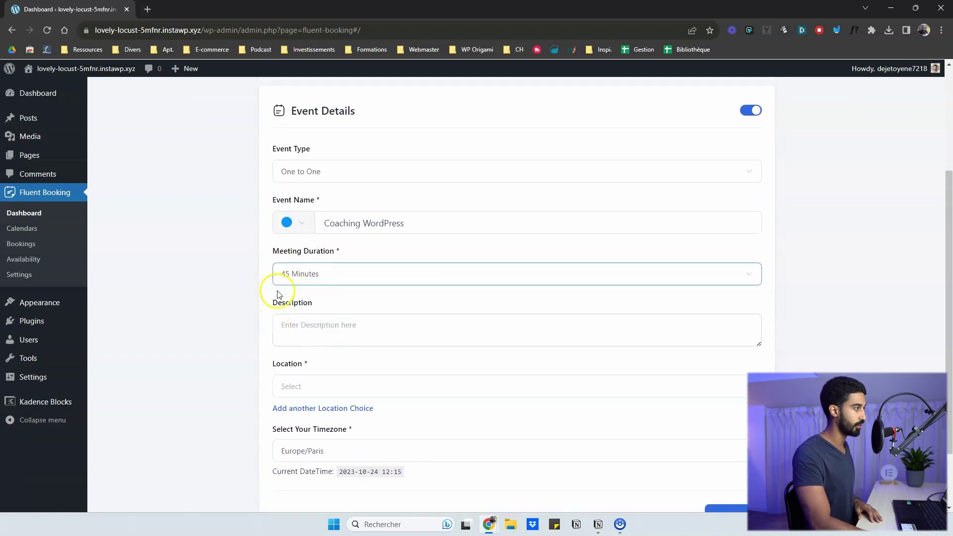
click(294, 222)
click(284, 287)
Fill the event description with two paragraphs of placeholder text beginning "Fusce vulputate eleifend sapien"
scroll(264, 308, down, 2)
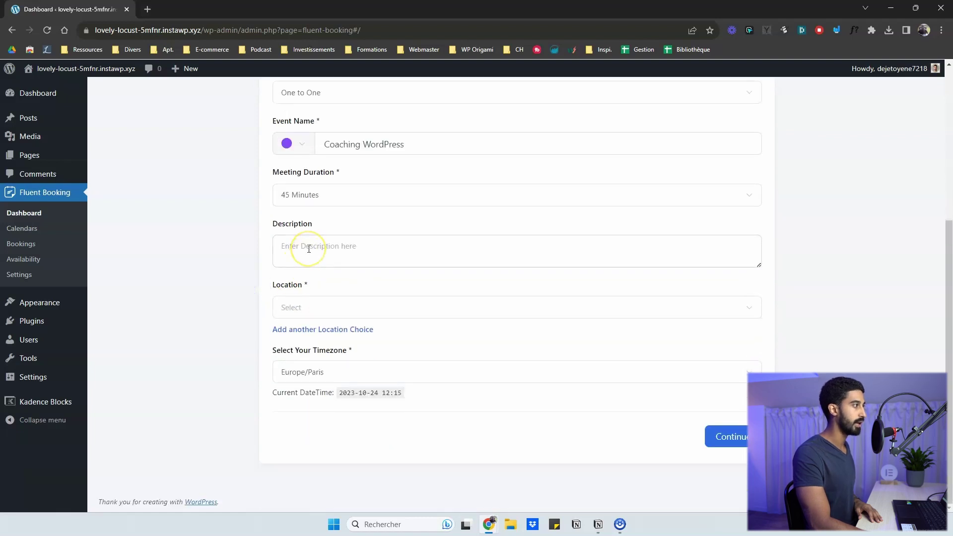
click(308, 248)
click(749, 31)
Choose Online Meeting as the event location, dismissing the location details without entering a meeting link
click(347, 311)
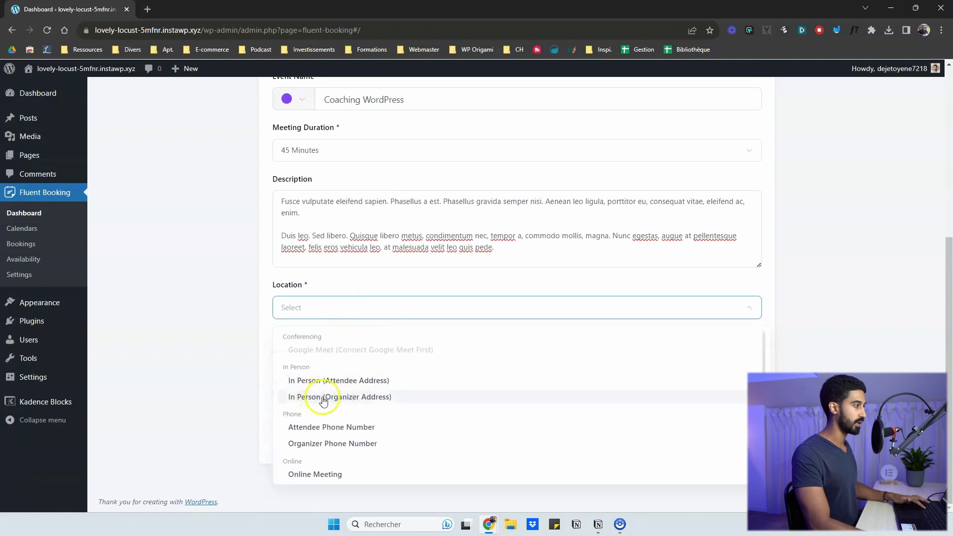
scroll(324, 400, down, 1)
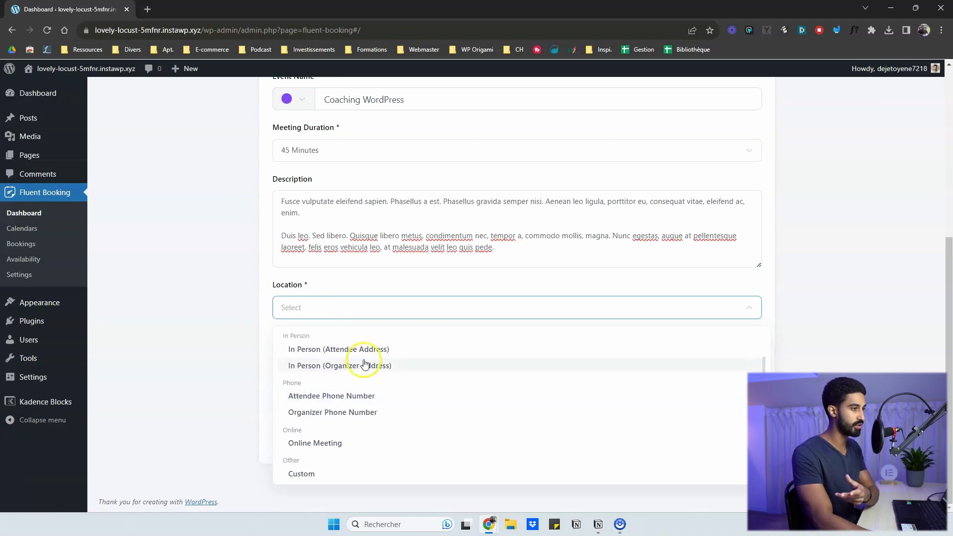
scroll(365, 367, up, 1)
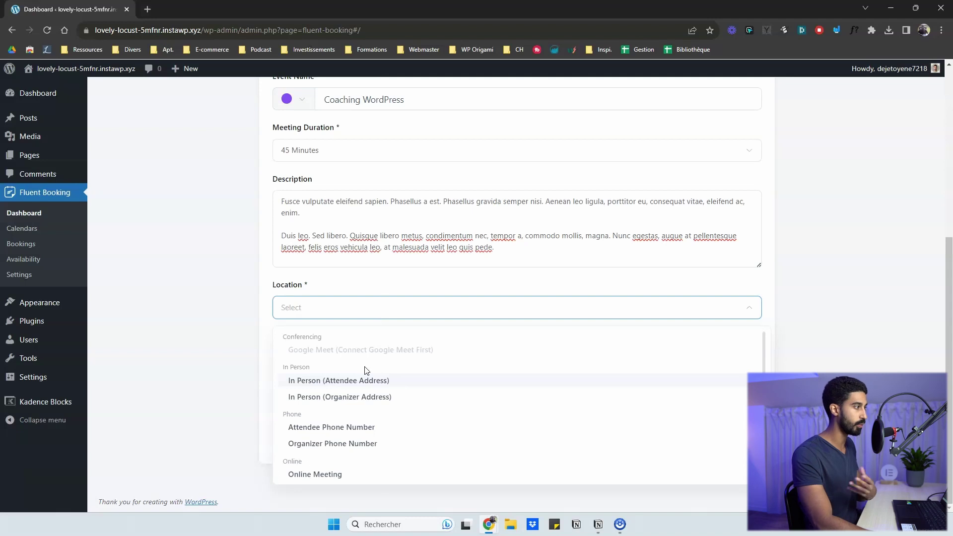
click(332, 349)
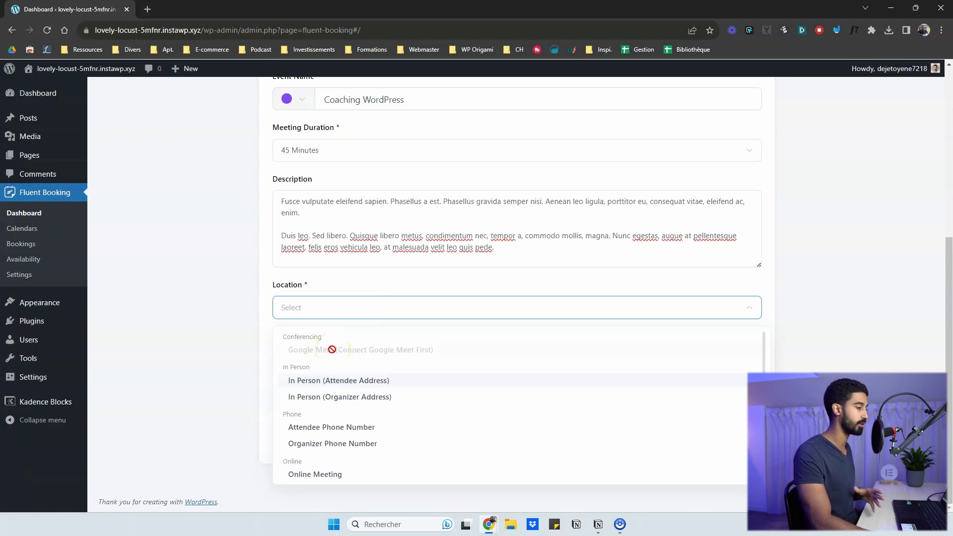
scroll(338, 362, down, 2)
scroll(332, 368, up, 2)
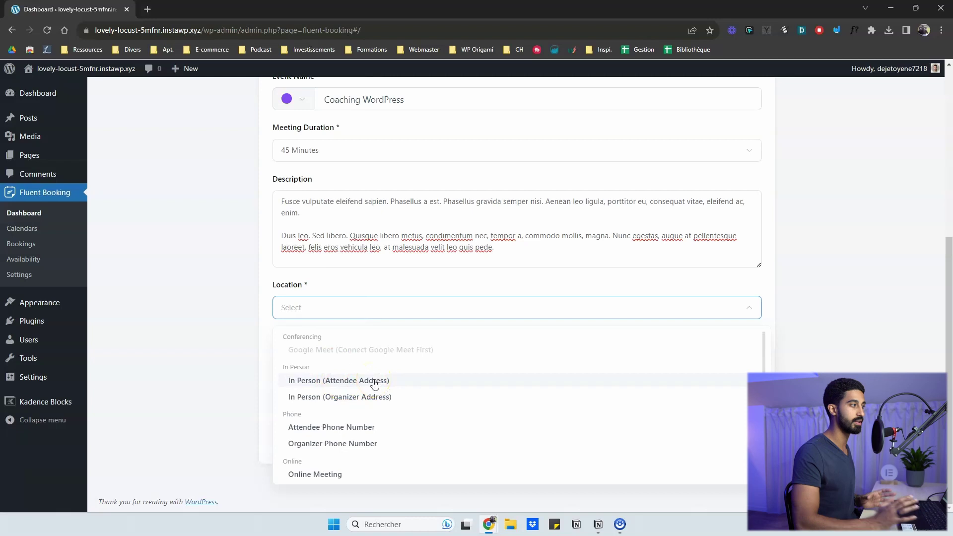
click(401, 403)
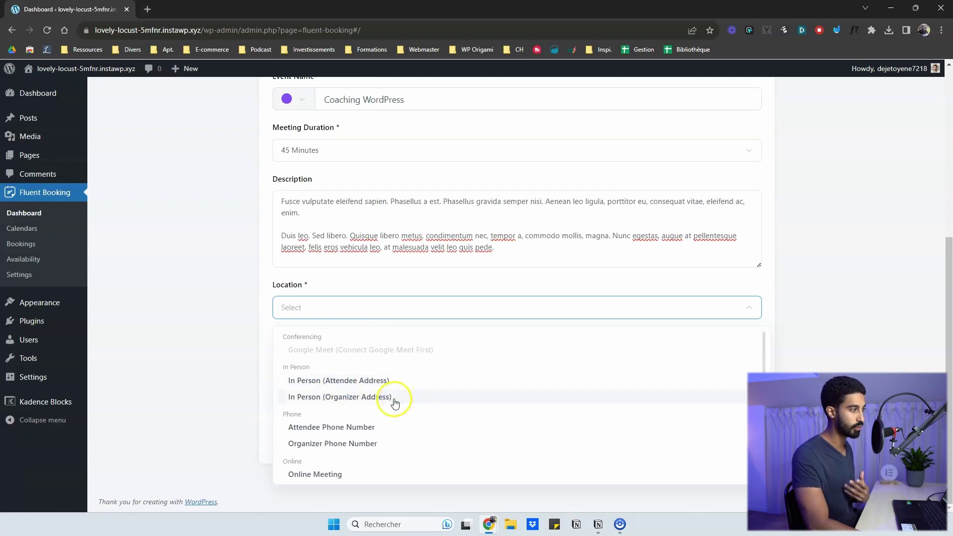
scroll(392, 400, down, 1)
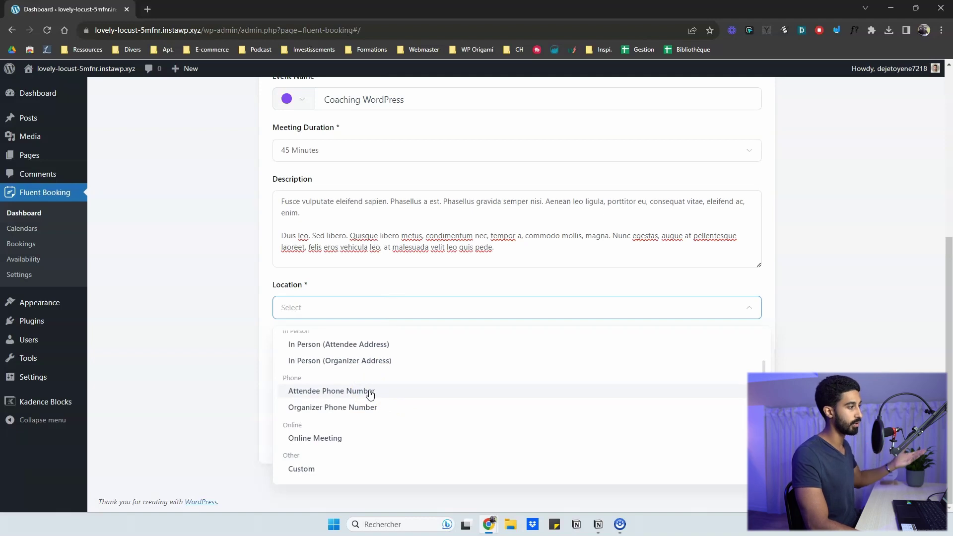
click(327, 442)
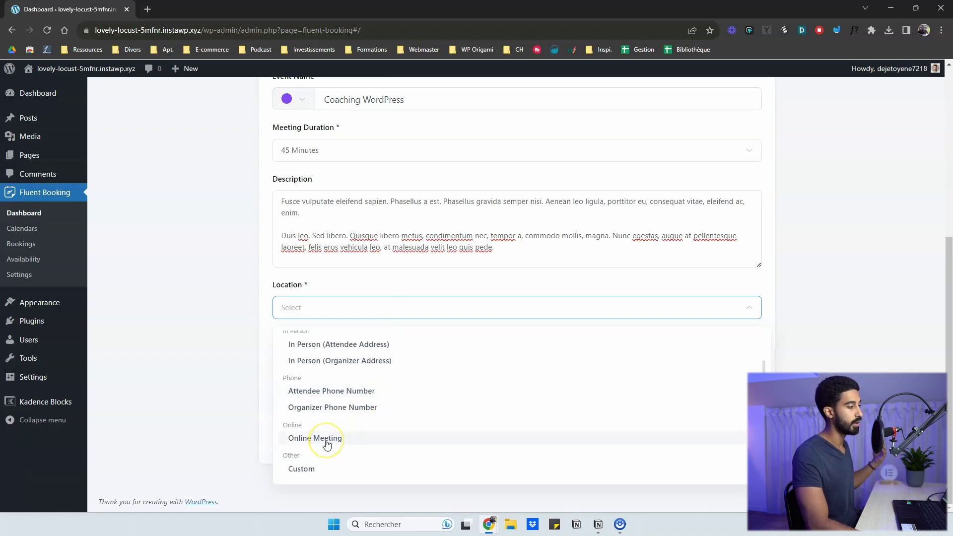
scroll(328, 437, up, 1)
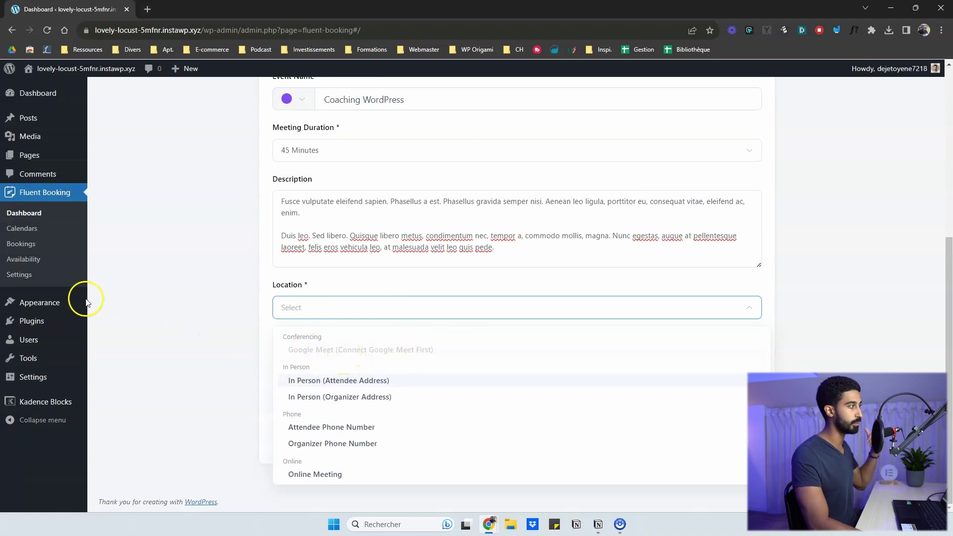
scroll(328, 432, down, 1)
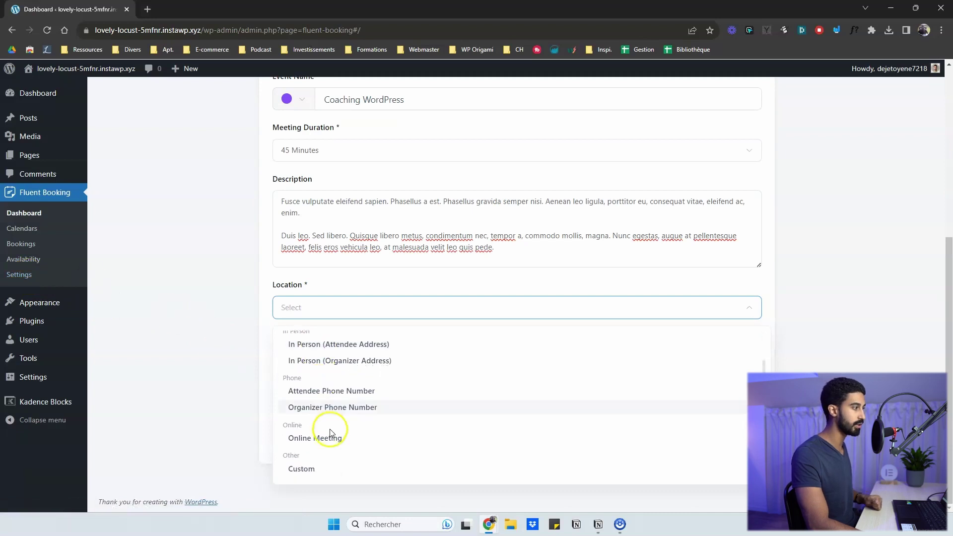
click(340, 439)
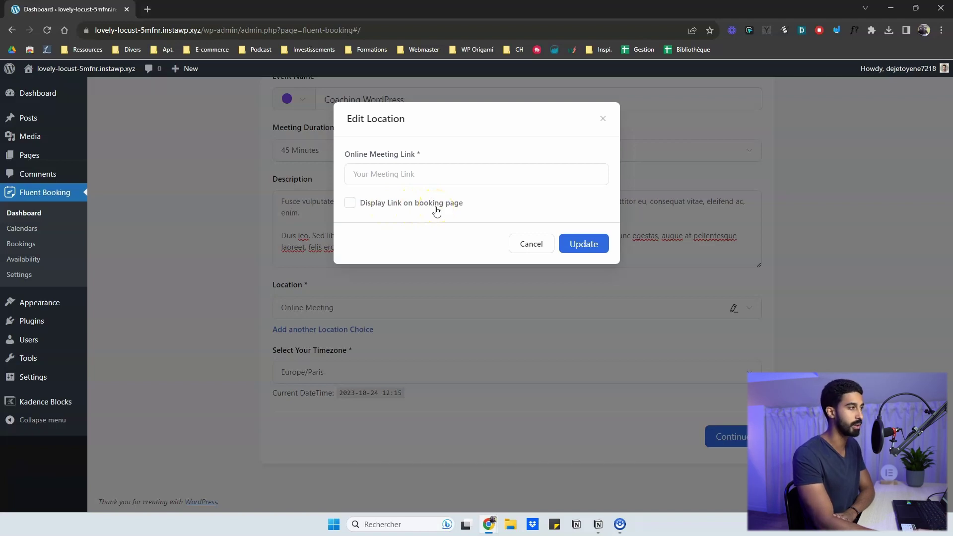
click(539, 252)
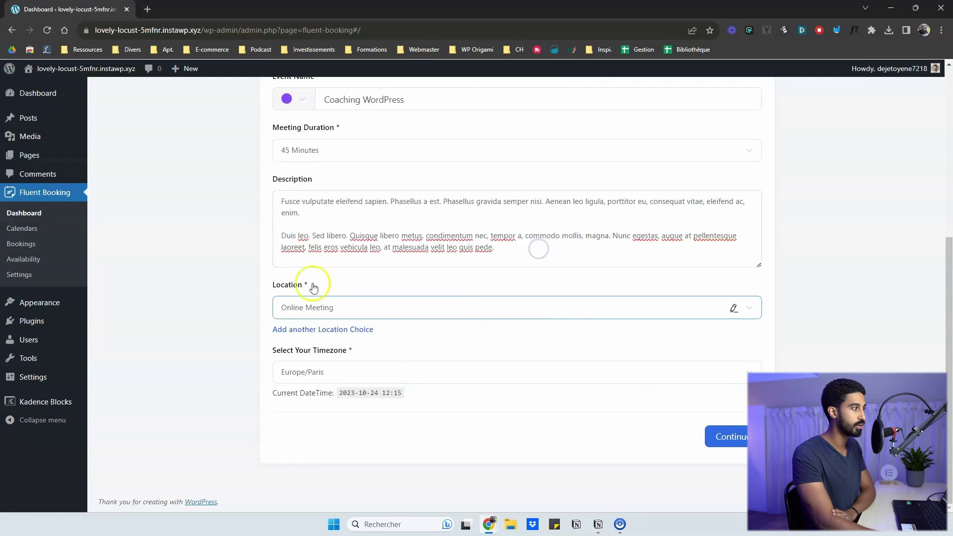
Check the timezone choices, keep Europe/Paris, and continue to the availability setup
click(312, 367)
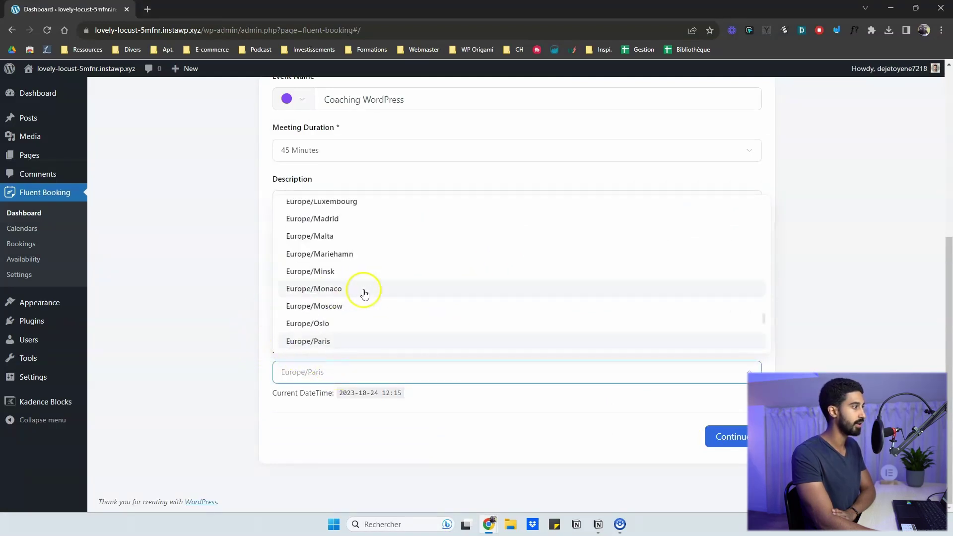
click(235, 346)
click(724, 446)
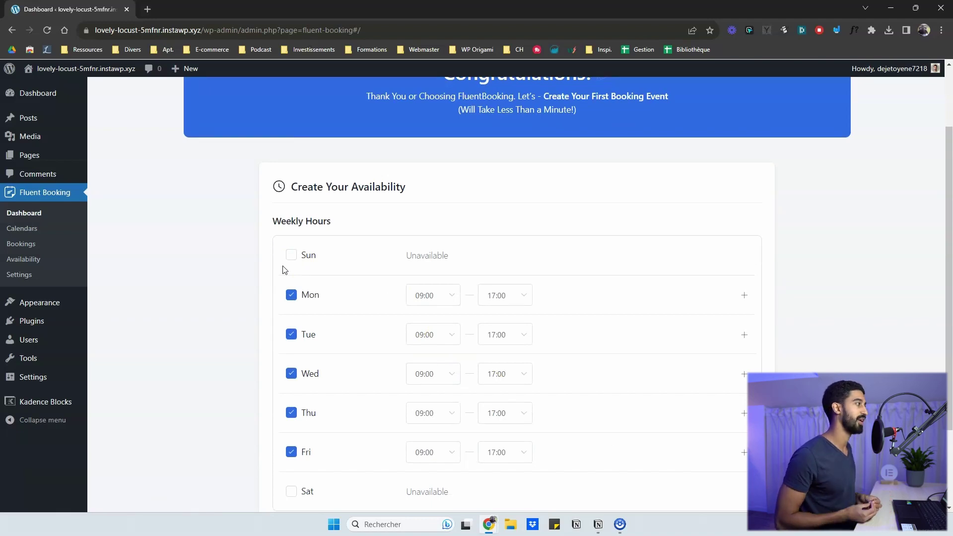
Add a second time range to Monday's weekly availability and set the first range to end at 12:00
scroll(268, 270, down, 1)
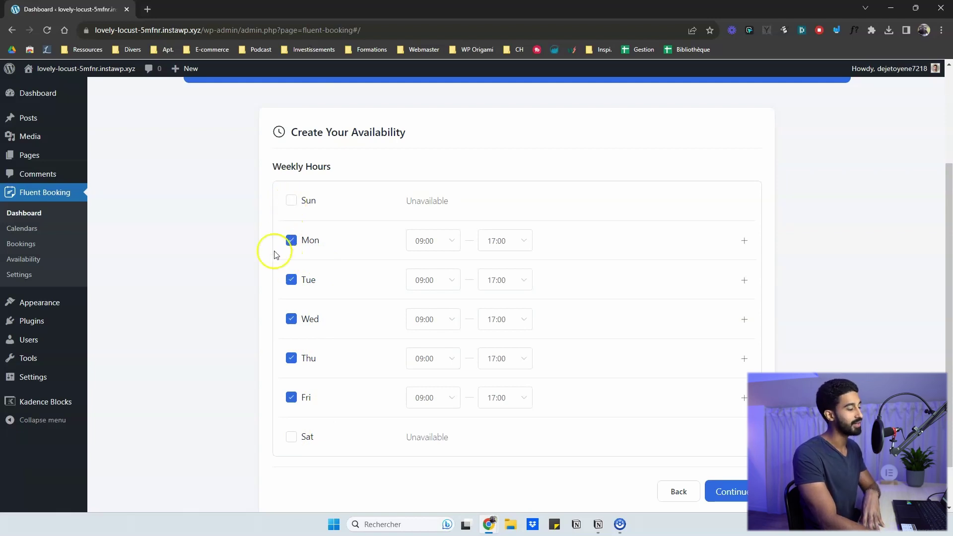
scroll(269, 213, up, 1)
scroll(268, 213, up, 2)
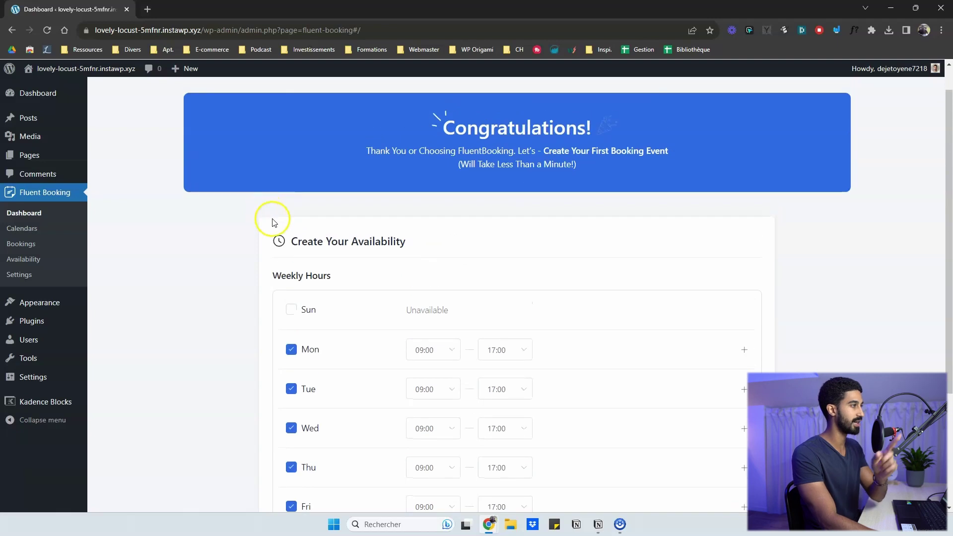
scroll(273, 219, down, 3)
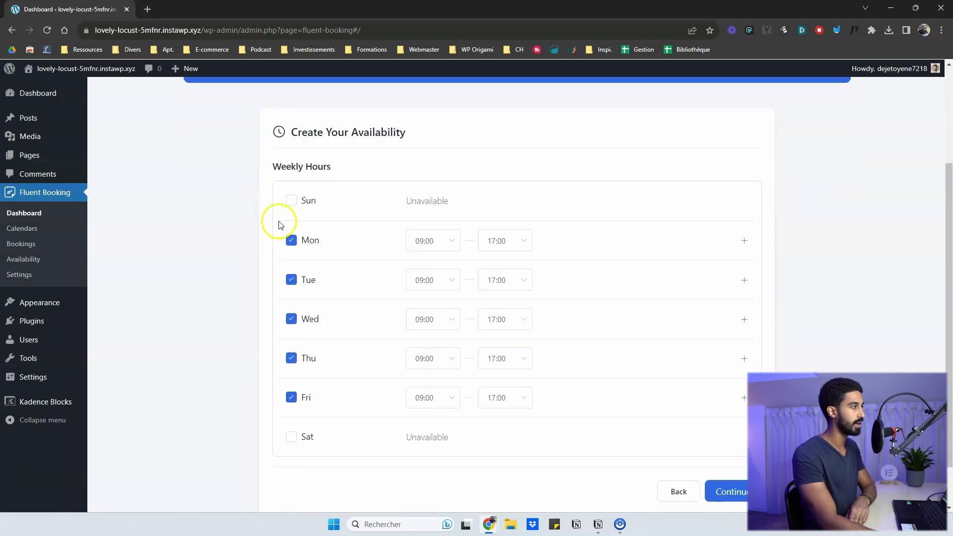
click(744, 240)
click(441, 270)
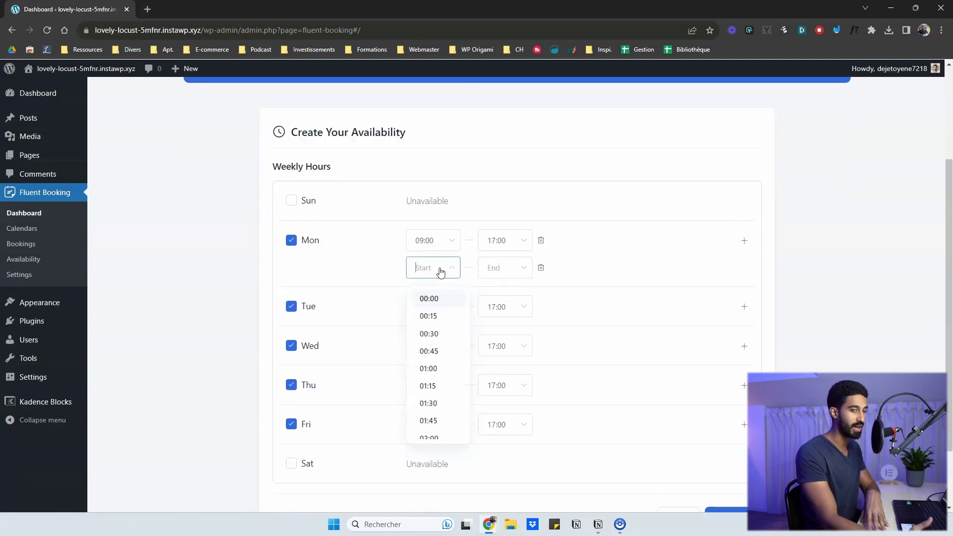
click(455, 241)
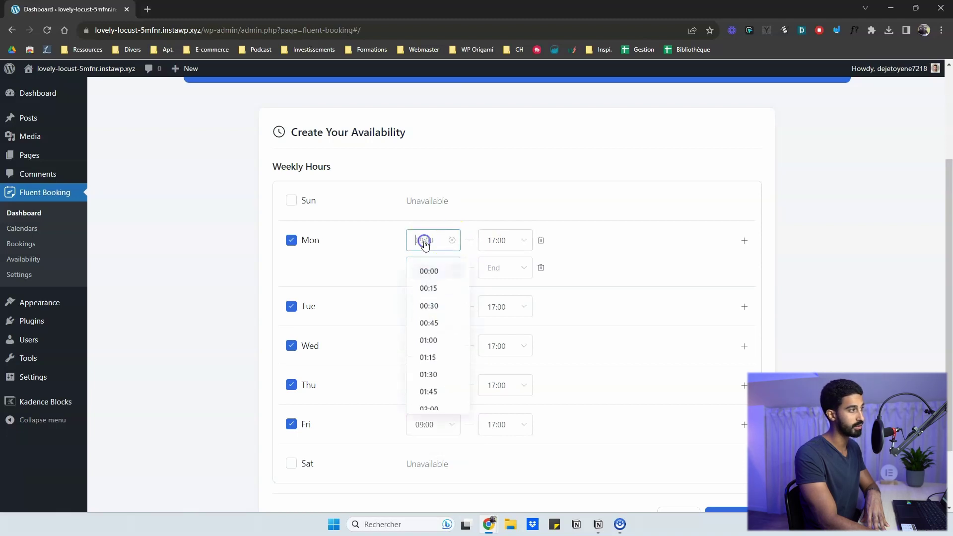
click(505, 241)
scroll(514, 303, up, 5)
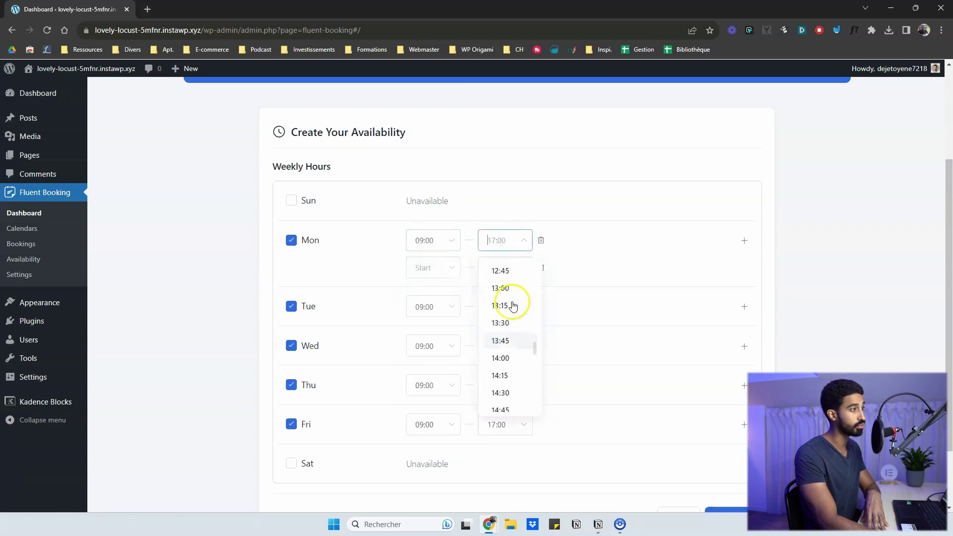
click(501, 327)
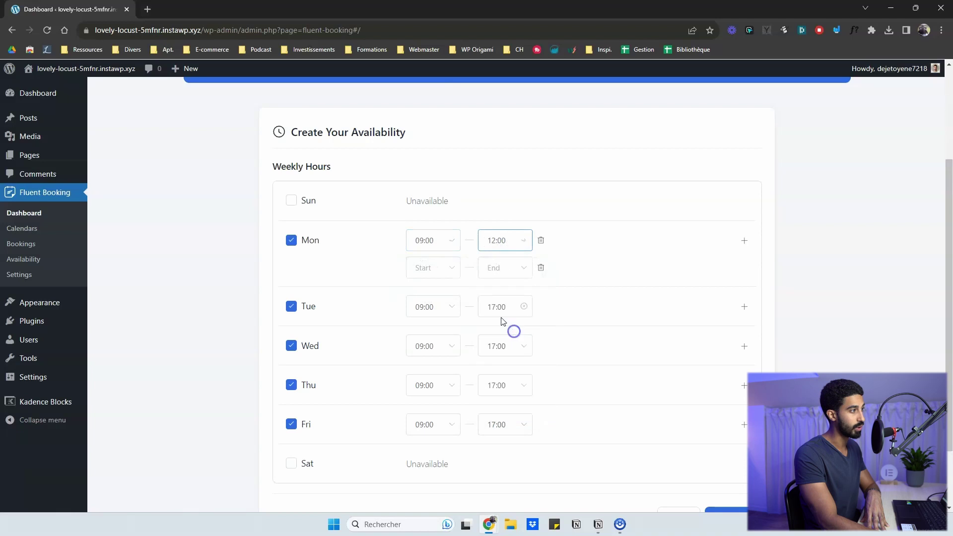
Set Monday's second time range to 13:00–17:00 and continue to complete the event's creation
click(441, 270)
scroll(447, 345, down, 10)
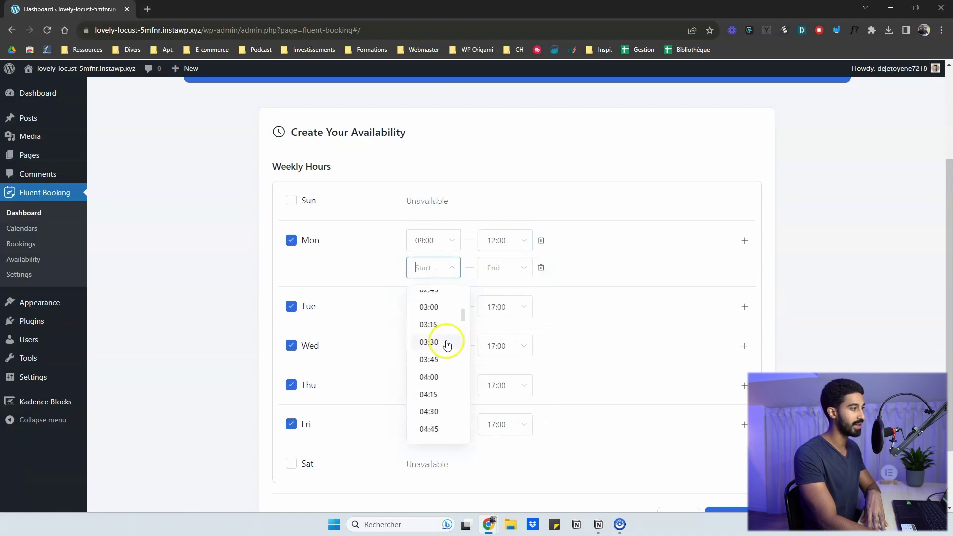
scroll(443, 344, down, 4)
click(463, 345)
click(504, 269)
scroll(507, 349, down, 5)
scroll(507, 348, down, 13)
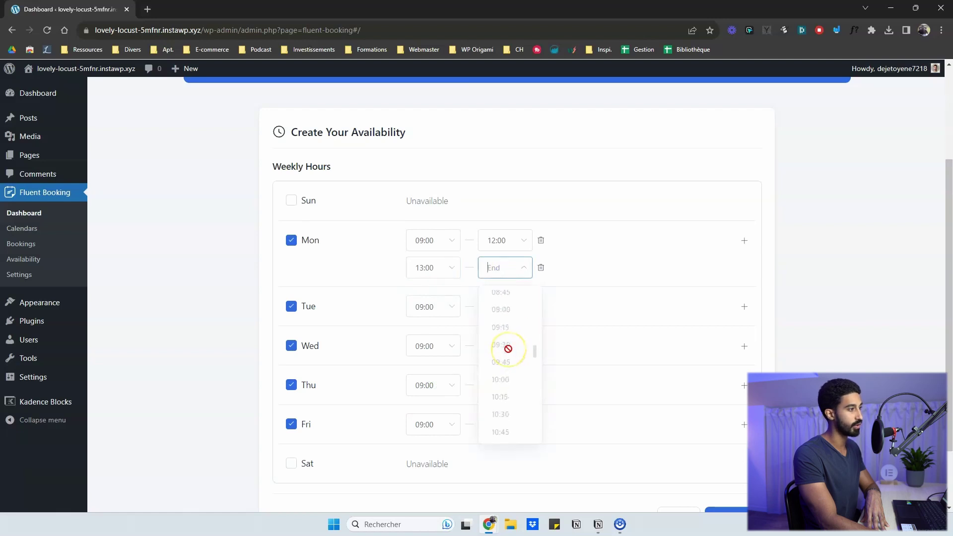
click(502, 392)
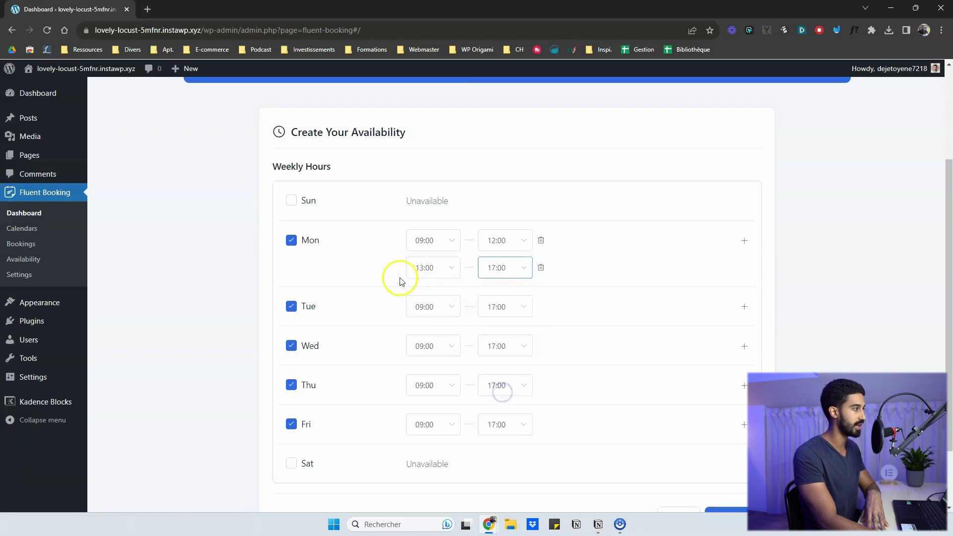
scroll(516, 331, down, 1)
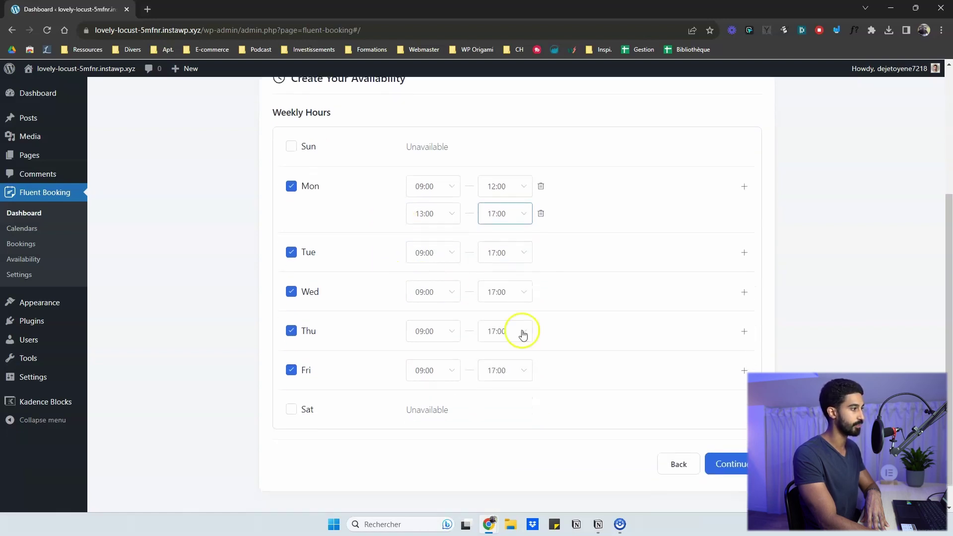
click(734, 465)
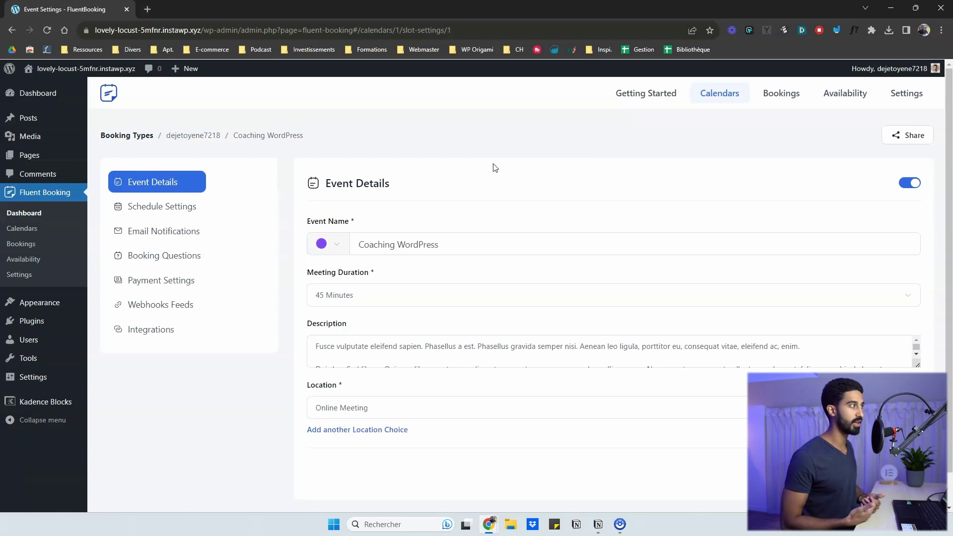
Go back to the calendars list and review the Coaching WordPress sharing options for shortcode, Gutenberg block and landing page
click(398, 177)
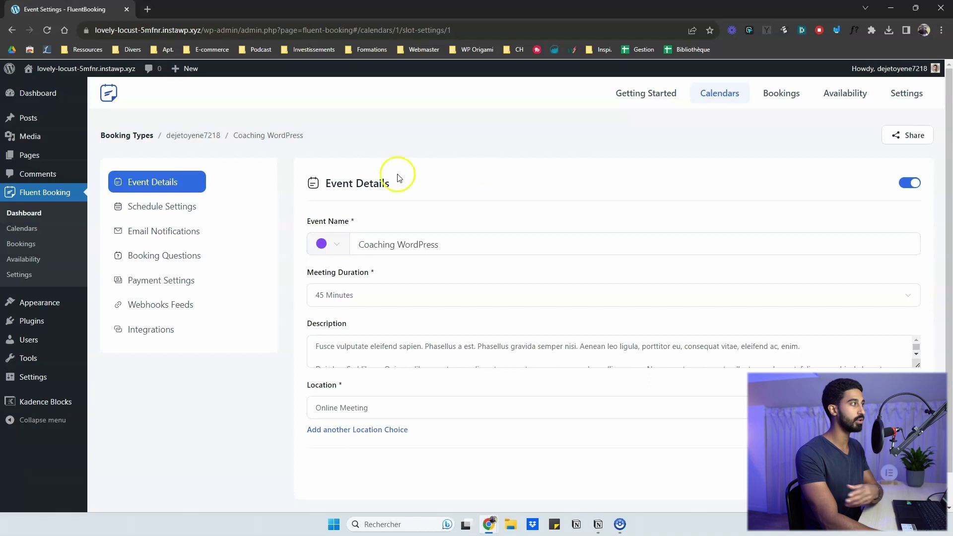
click(134, 137)
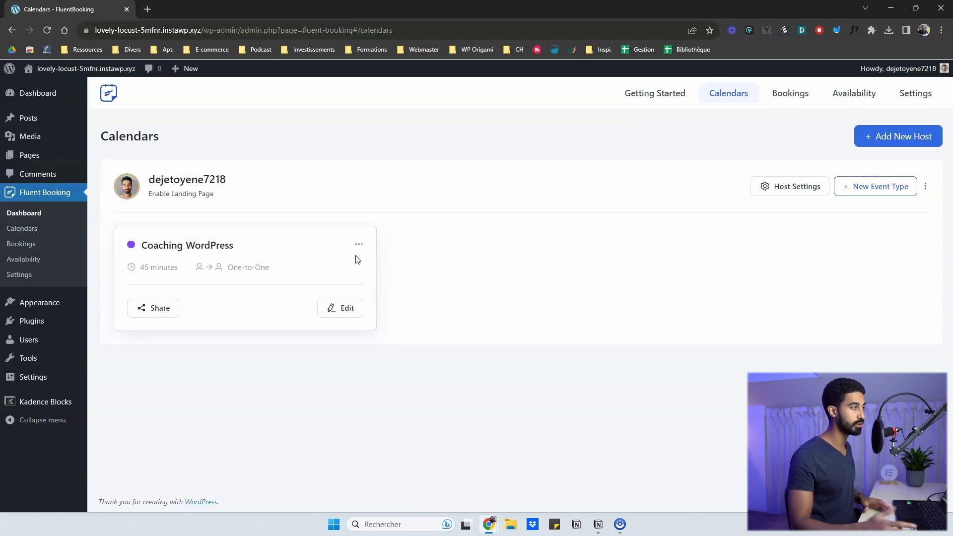
click(155, 308)
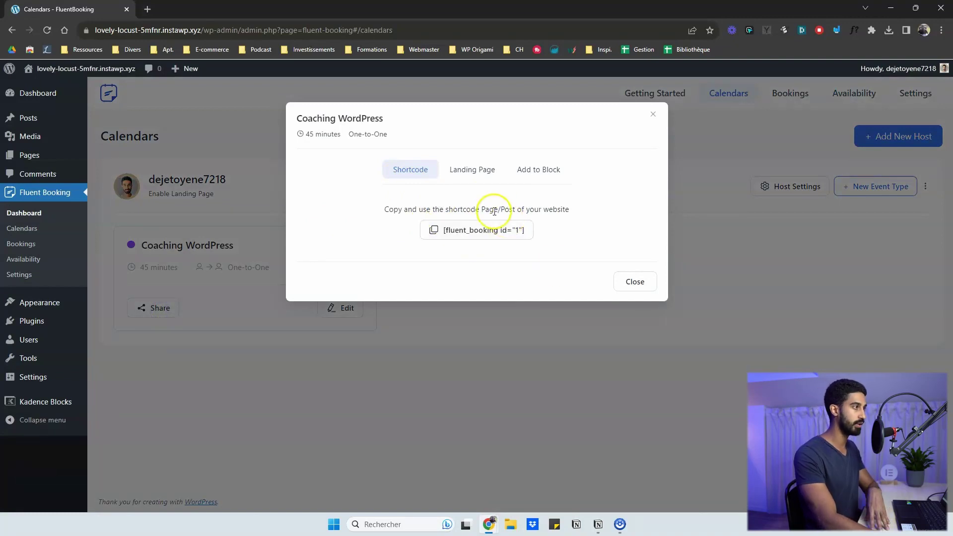
click(524, 184)
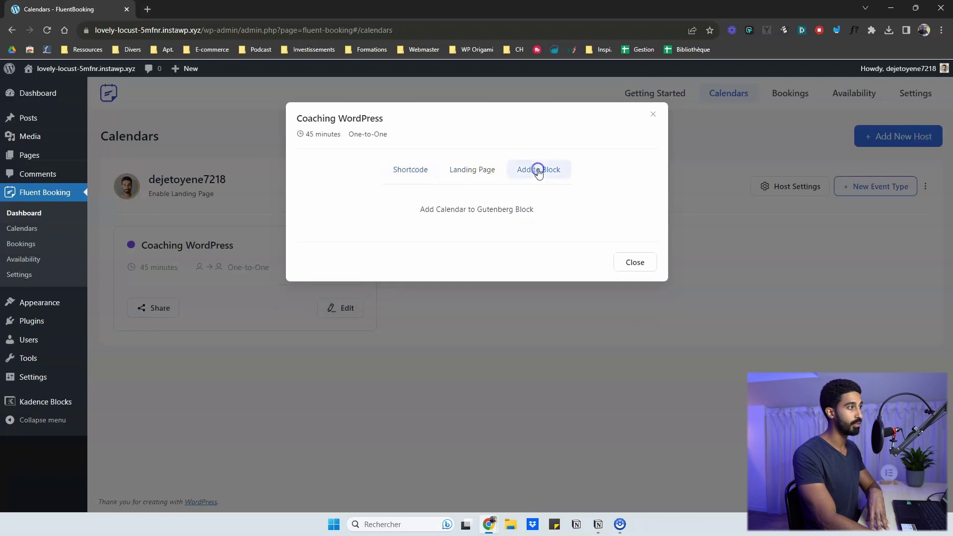
click(474, 174)
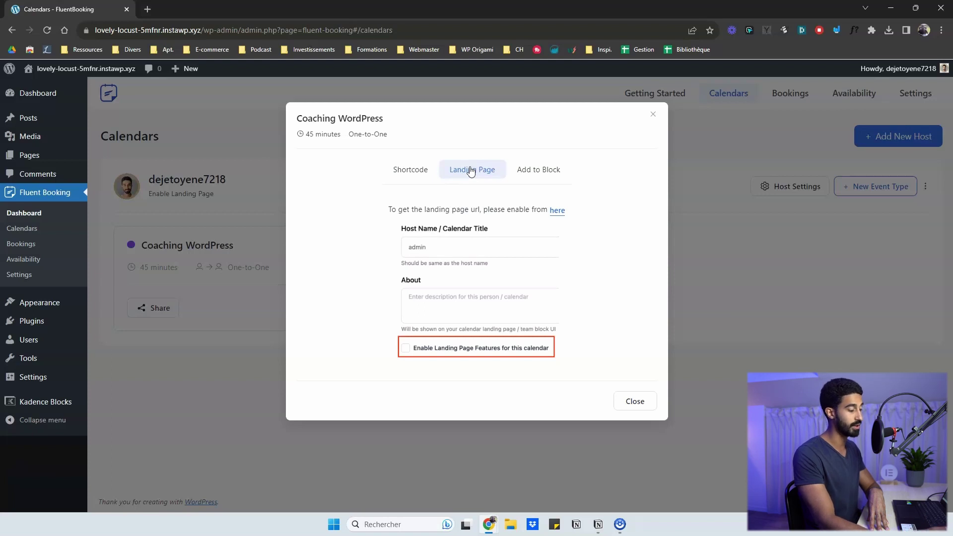
click(653, 117)
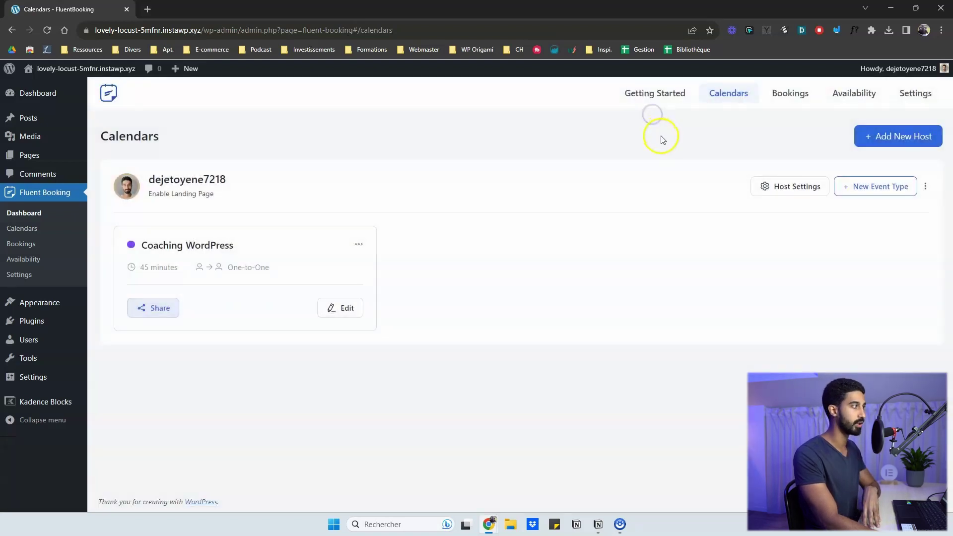
Enable the landing page features in the host's calendar settings, keep all active booking forms shown, and save
click(791, 193)
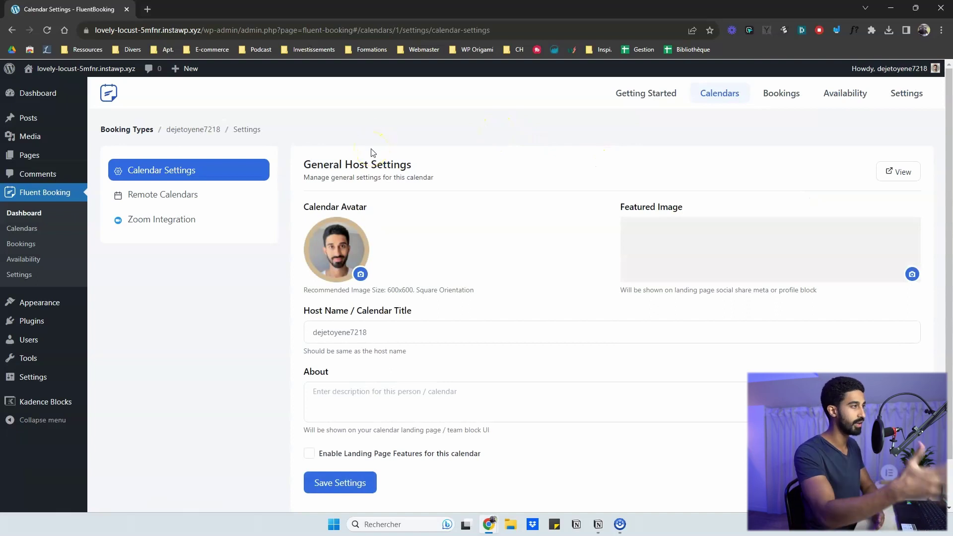
scroll(365, 174, down, 1)
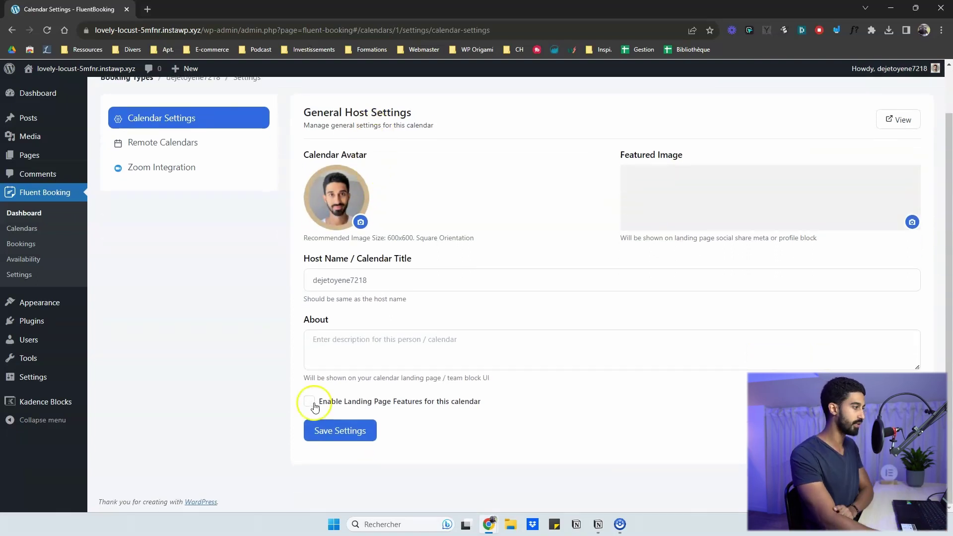
click(417, 401)
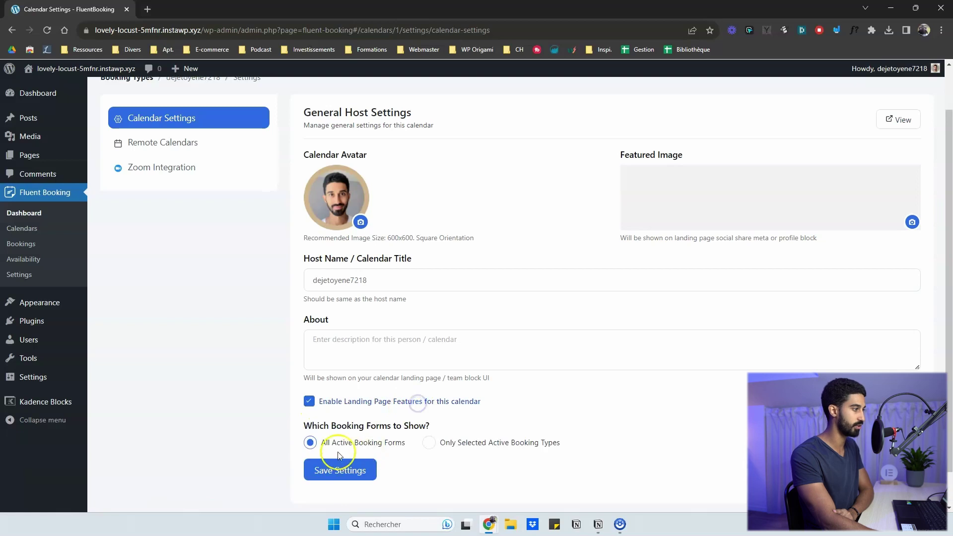
scroll(328, 457, down, 1)
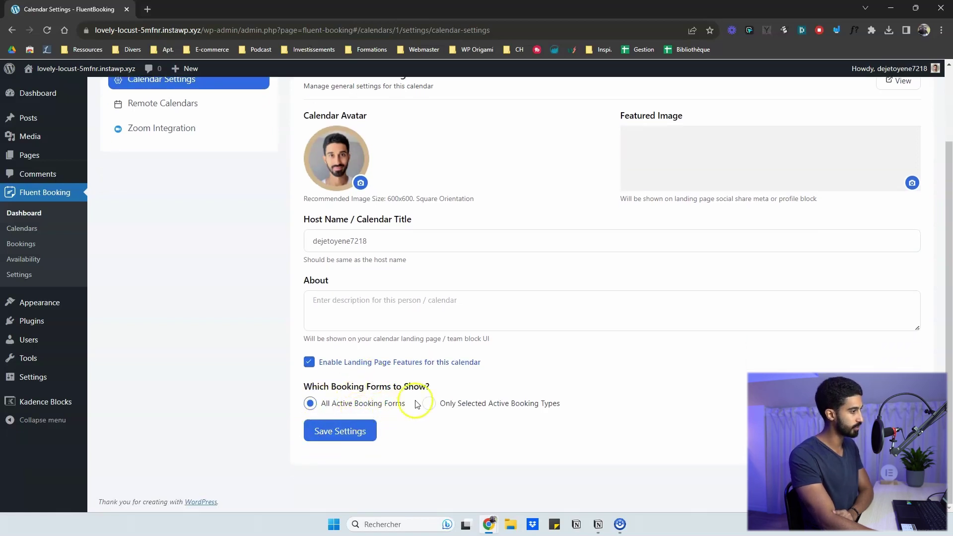
click(340, 430)
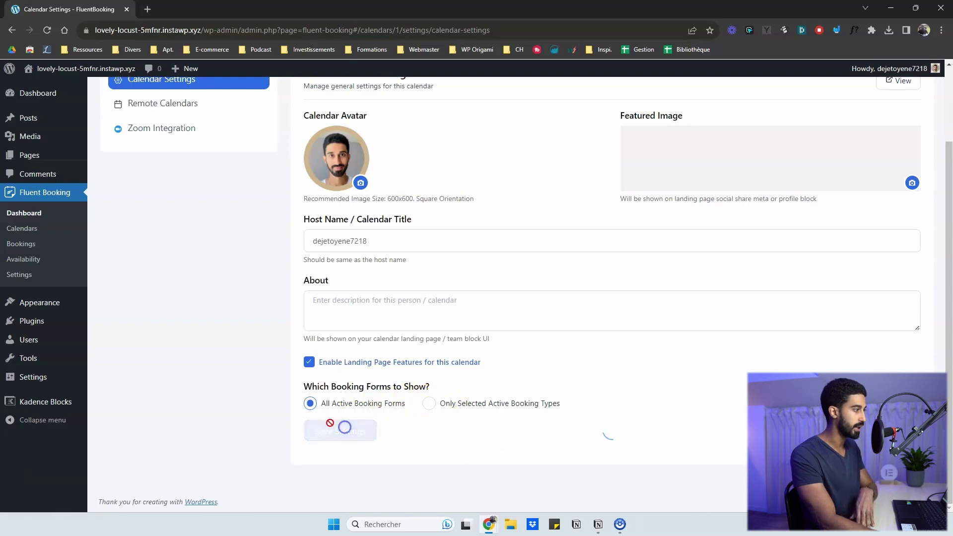
View the Coaching WordPress landing page from the event's sharing options, then return to the calendars list and close the sharing dialog
click(131, 130)
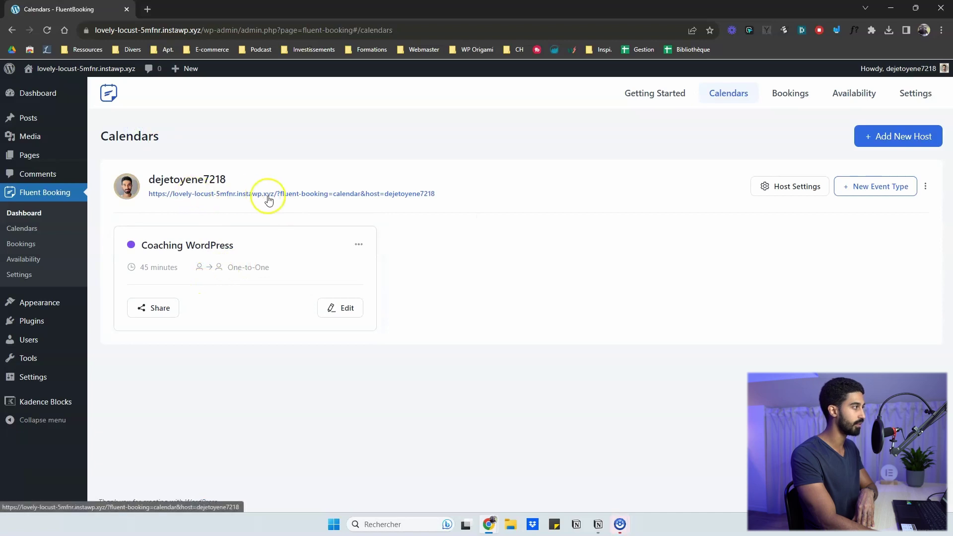
click(167, 308)
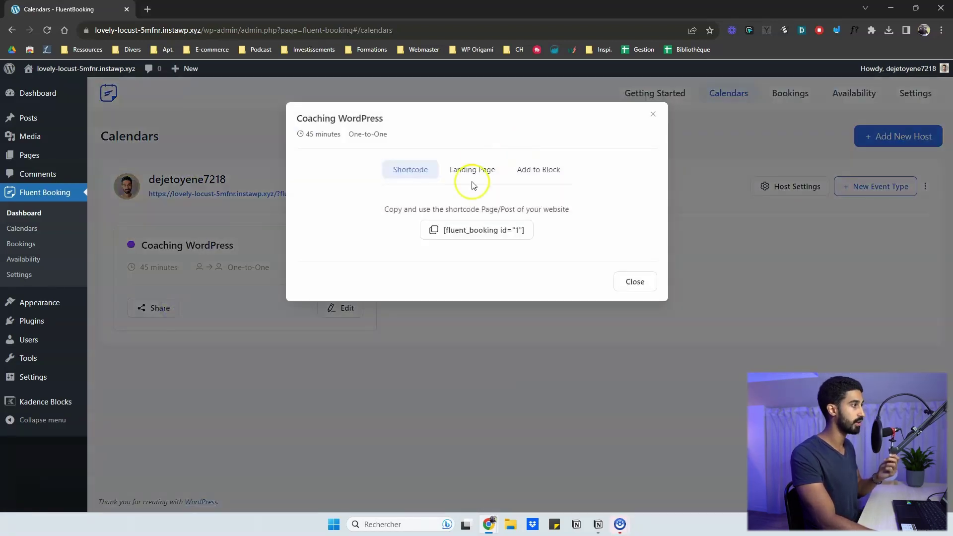
click(473, 178)
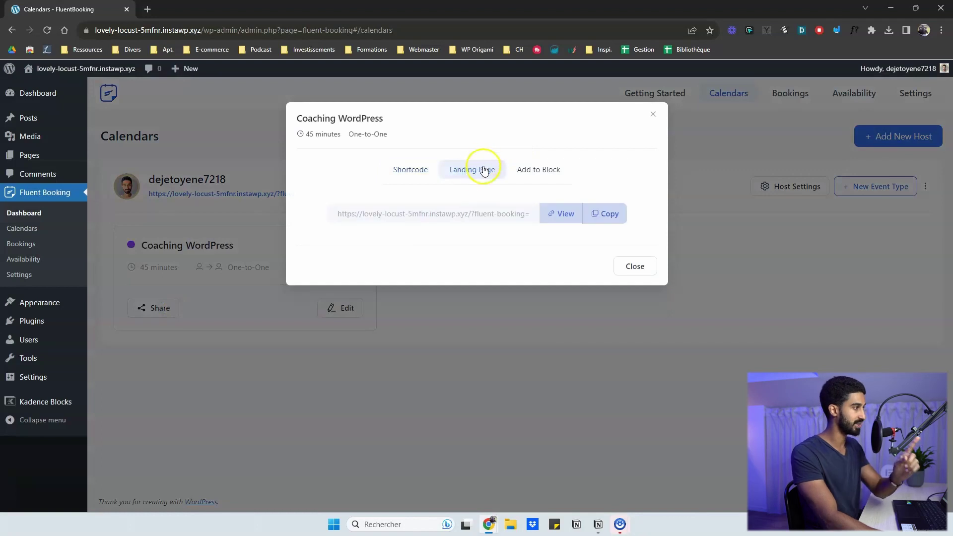
click(554, 214)
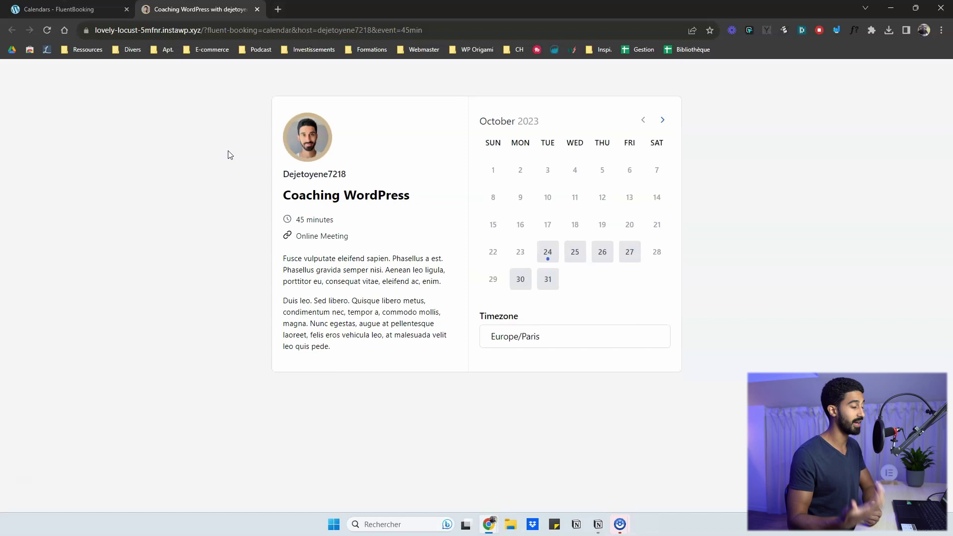
click(279, 105)
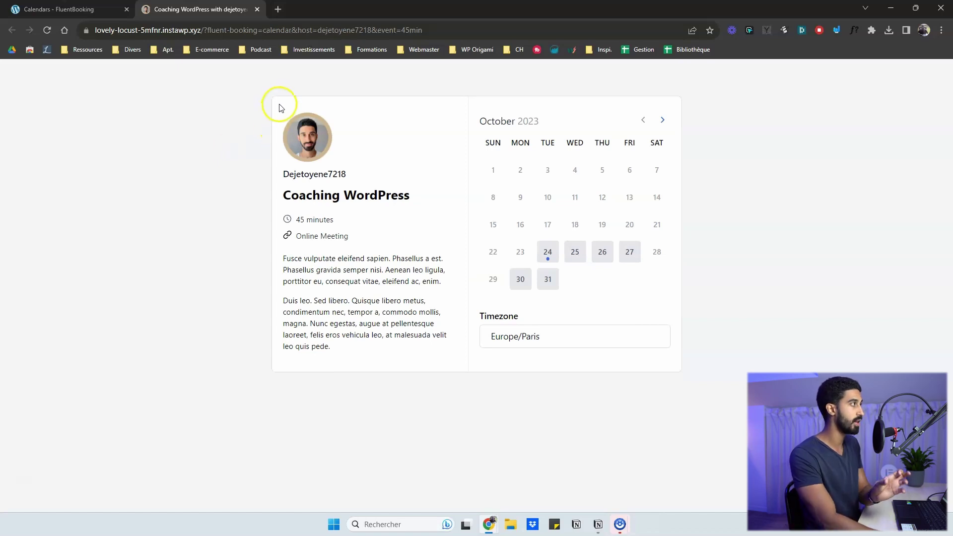
click(286, 109)
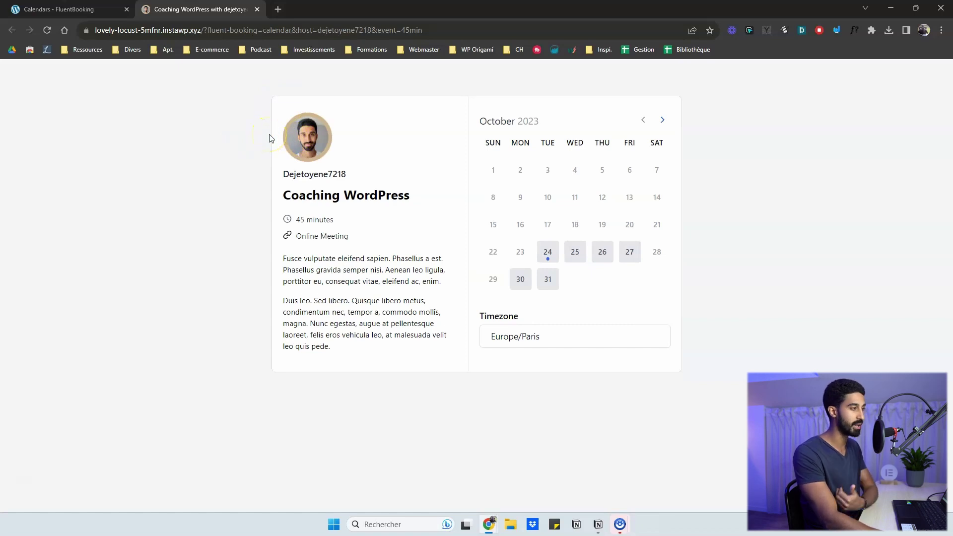
click(94, 9)
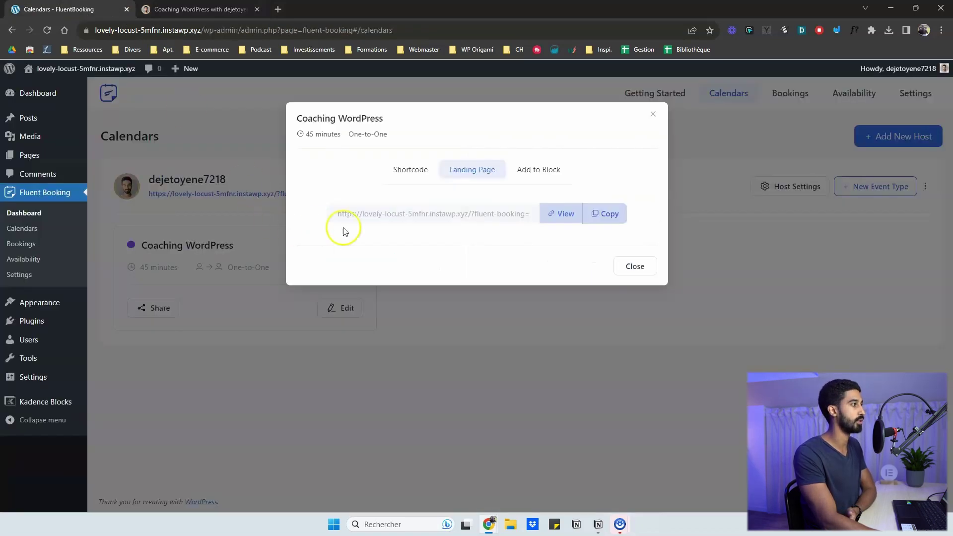
click(640, 265)
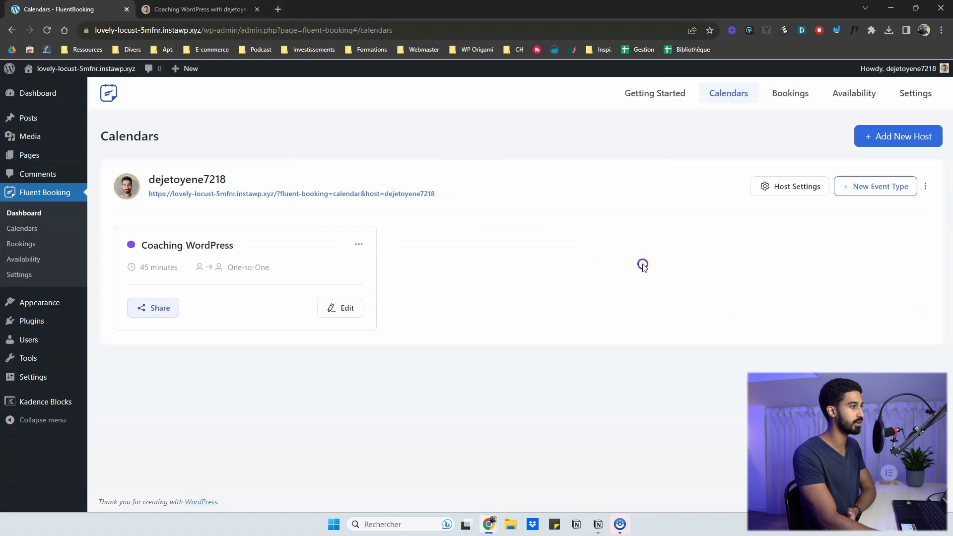
View the host's landing page, highlight the query part of its URL, and close both landing page previews
click(248, 196)
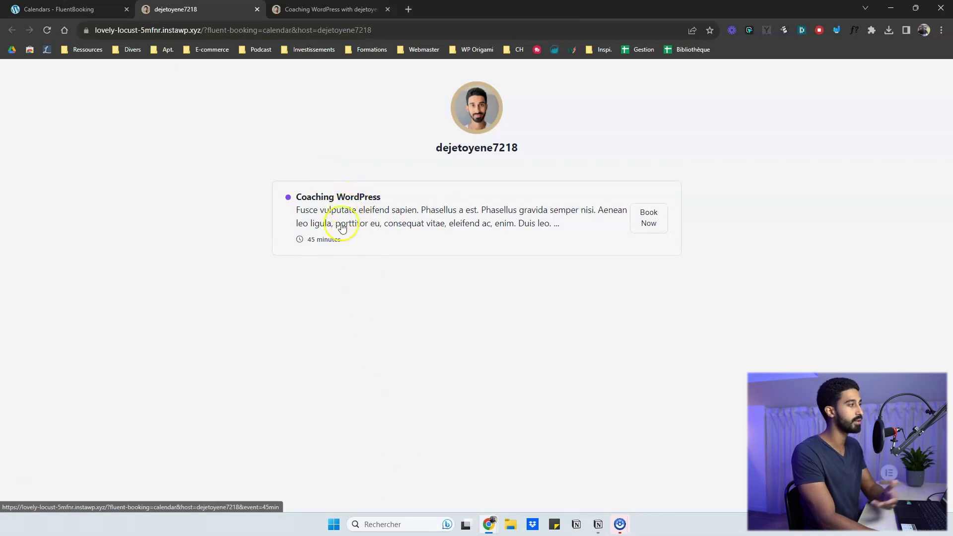
click(267, 32)
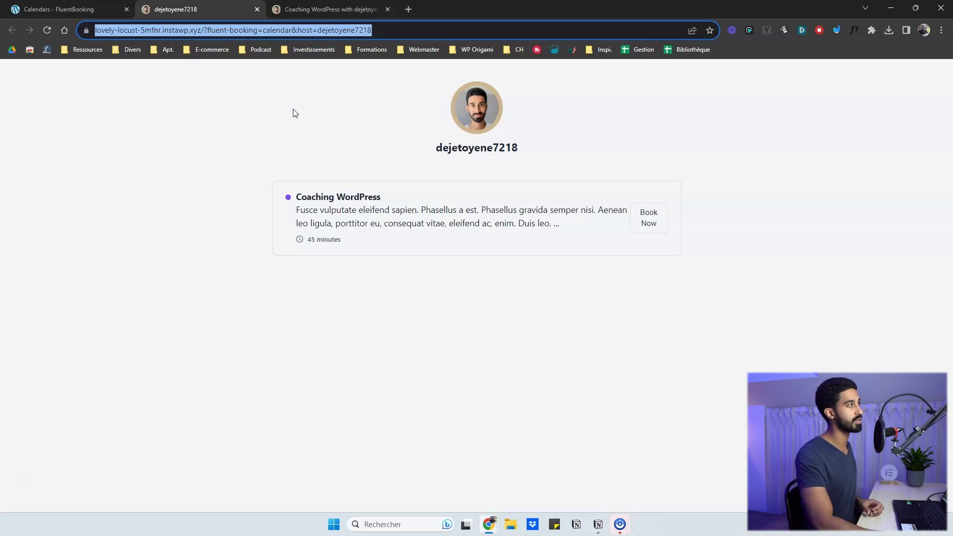
drag(432, 28, 246, 32)
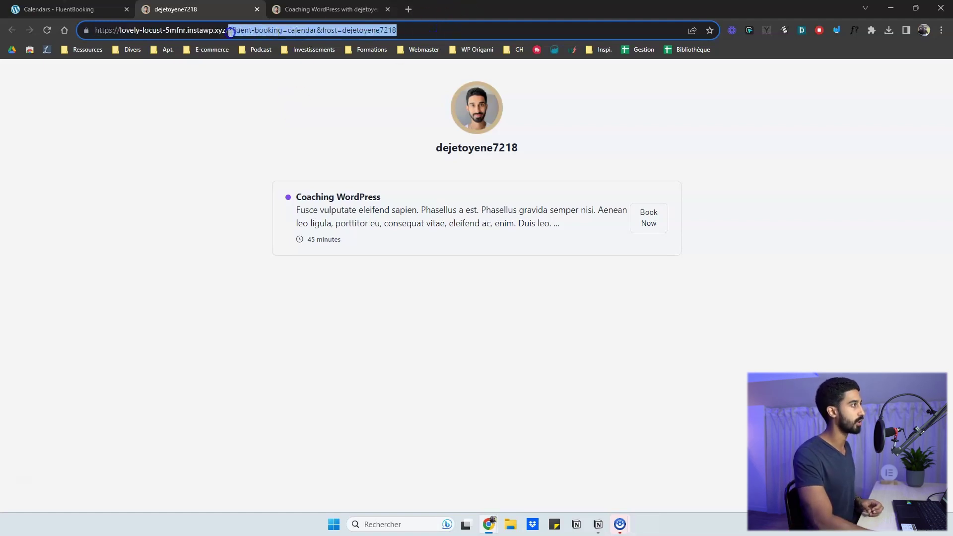
key(ctrl+w)
key(ctrl+w)
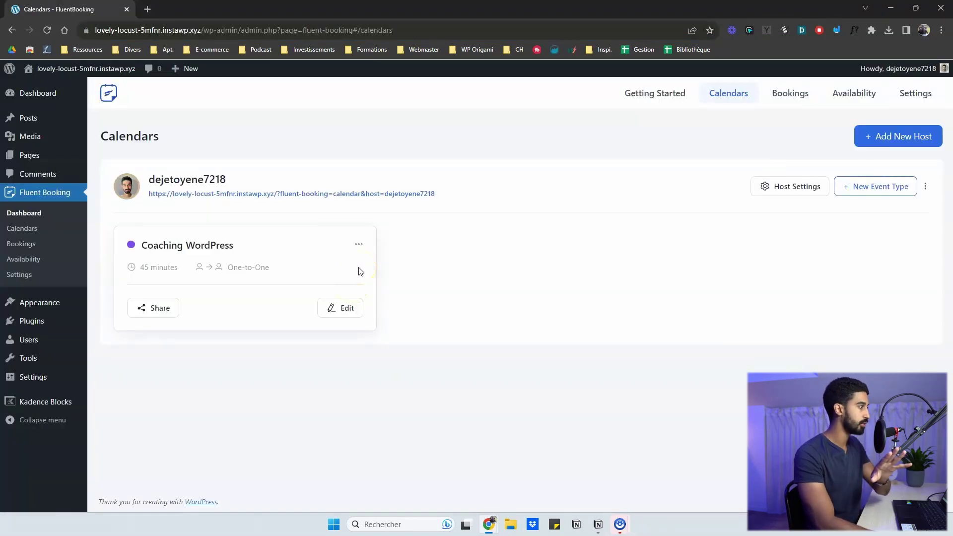
Open the Coaching WordPress event for editing and review its event details and schedule settings
click(328, 312)
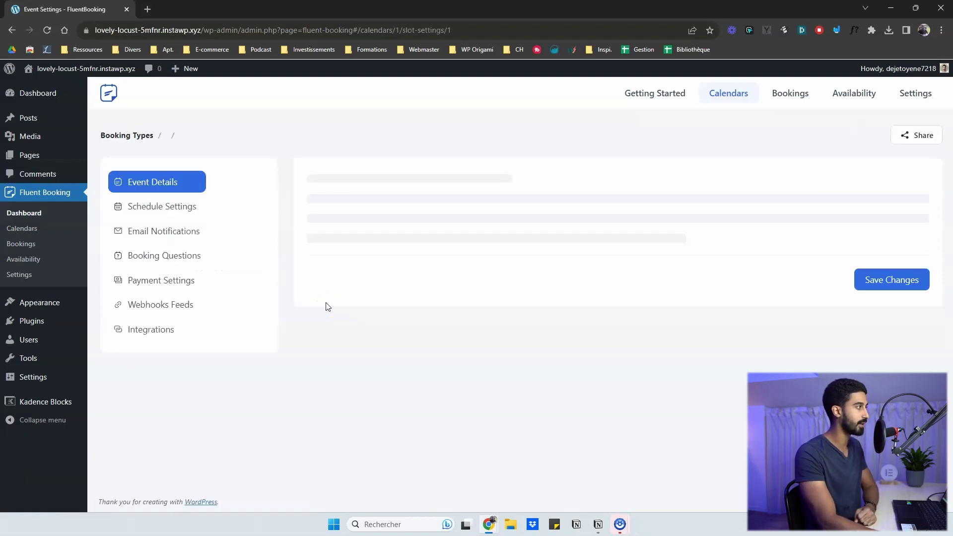
scroll(327, 280, down, 1)
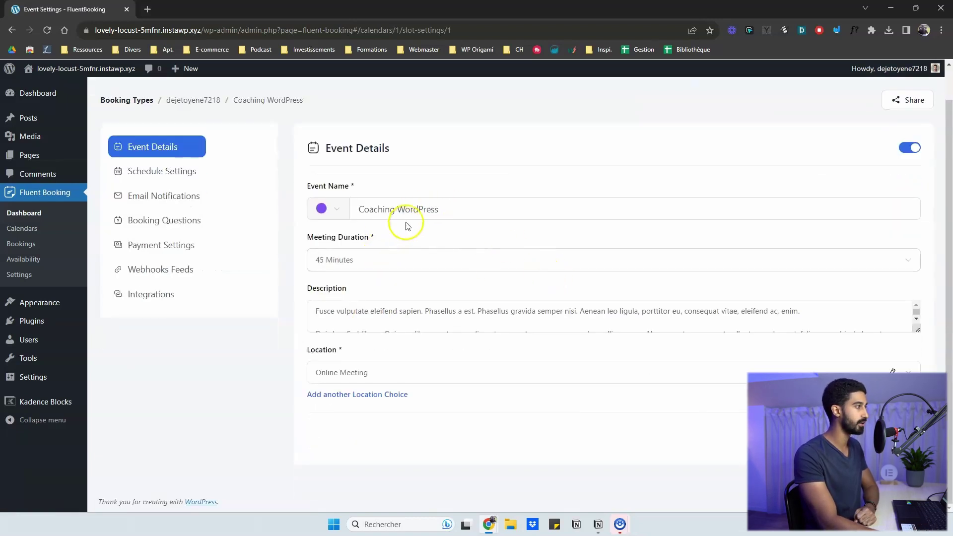
click(189, 172)
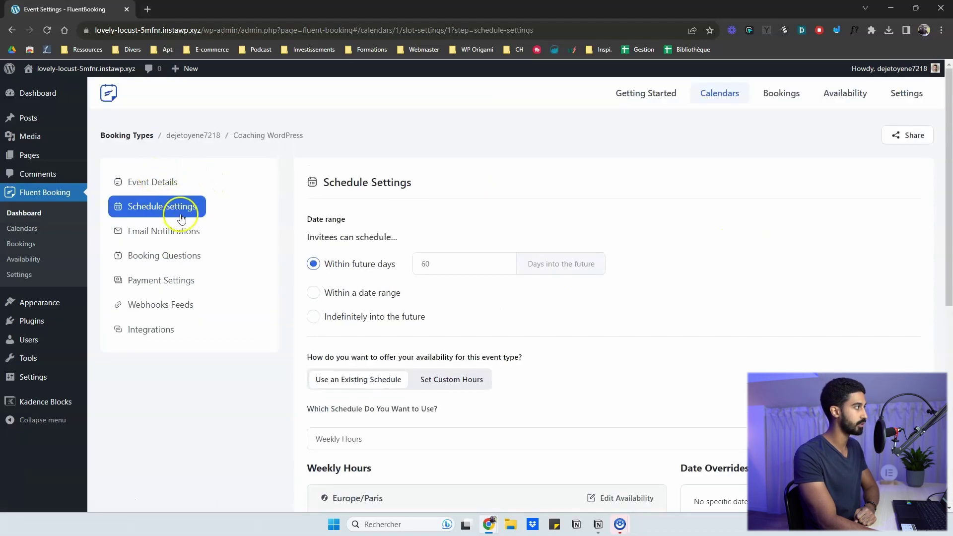
scroll(230, 217, down, 1)
scroll(361, 153, down, 1)
scroll(390, 181, up, 1)
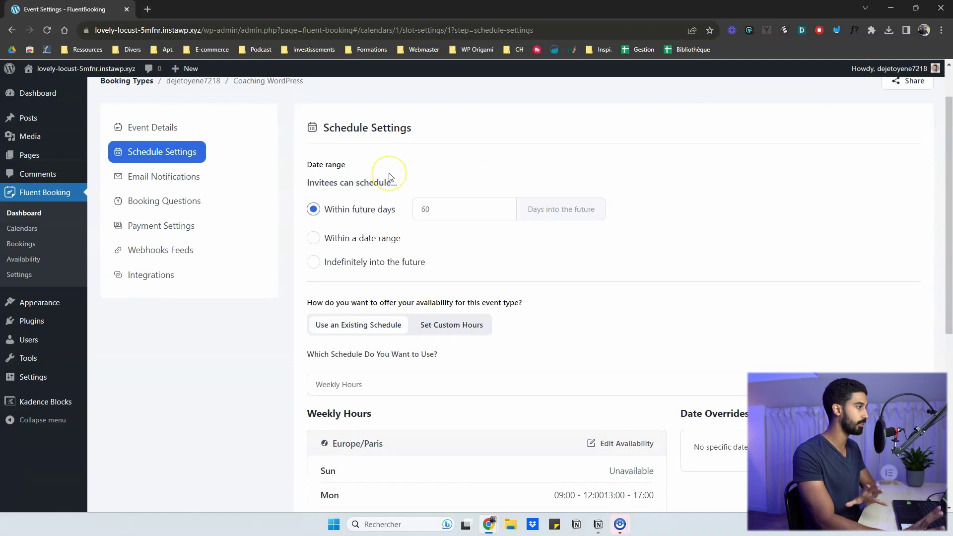
Try the date range options within a date range and indefinitely into the future, and return to within future days
click(418, 175)
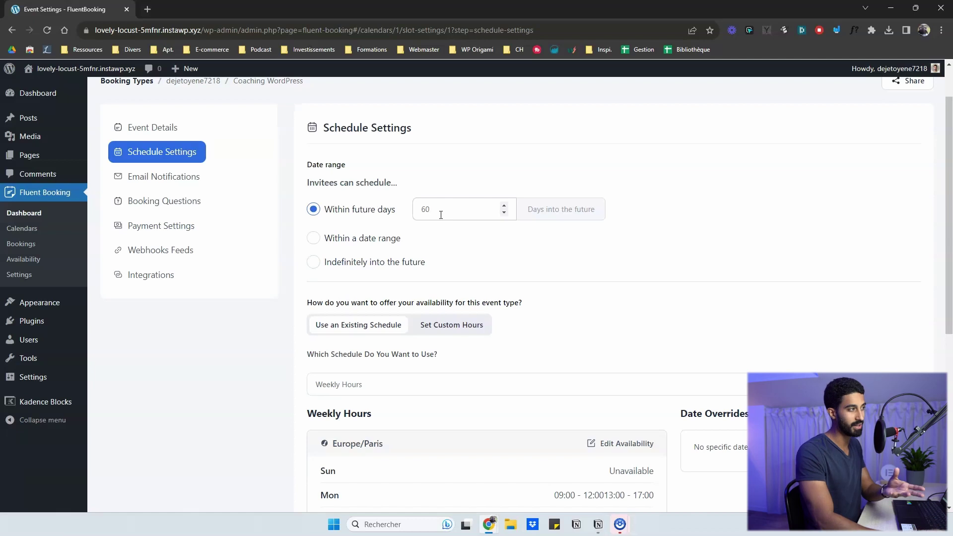
click(452, 253)
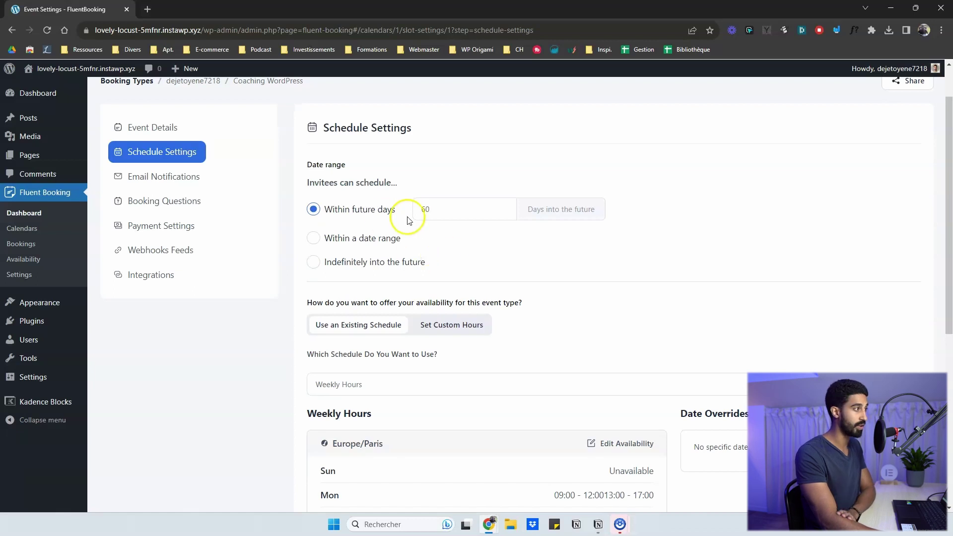
click(362, 239)
click(447, 234)
click(380, 265)
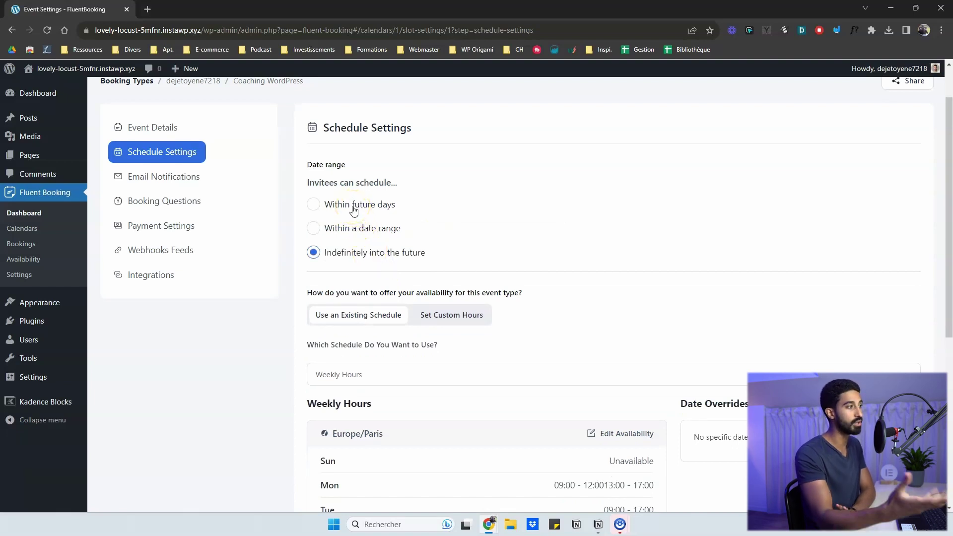
click(353, 210)
Review the event's availability choice, weekly hours, date overrides and scheduling conditions
scroll(323, 217, down, 3)
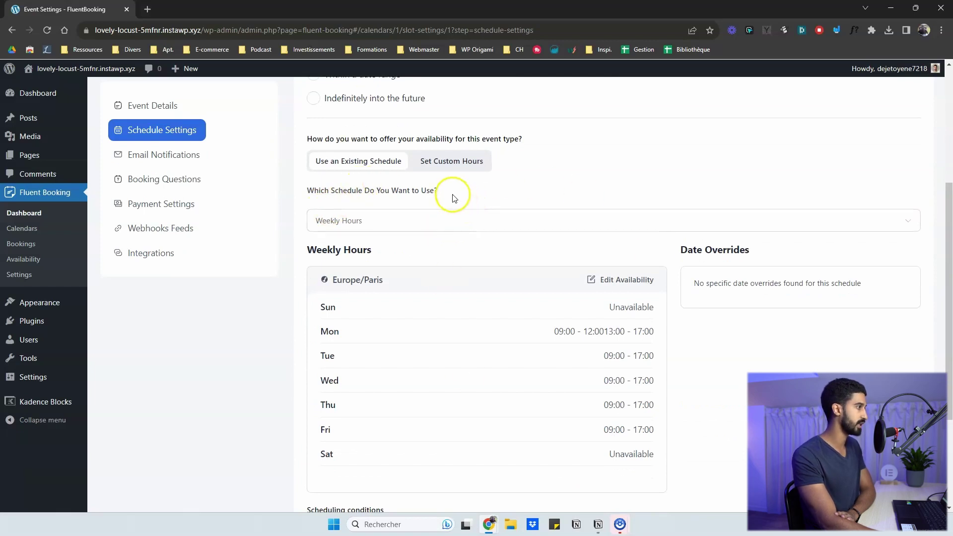
scroll(452, 195, up, 1)
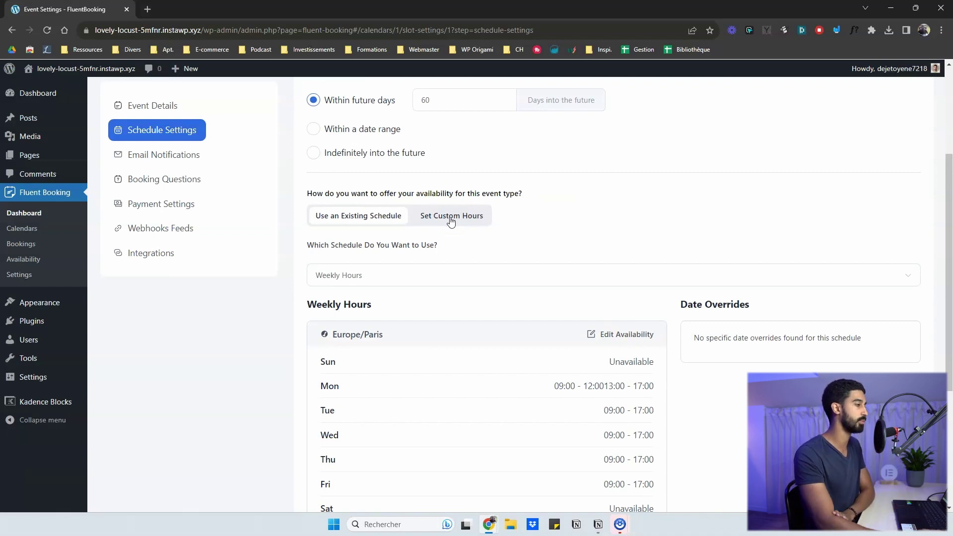
scroll(440, 253, down, 2)
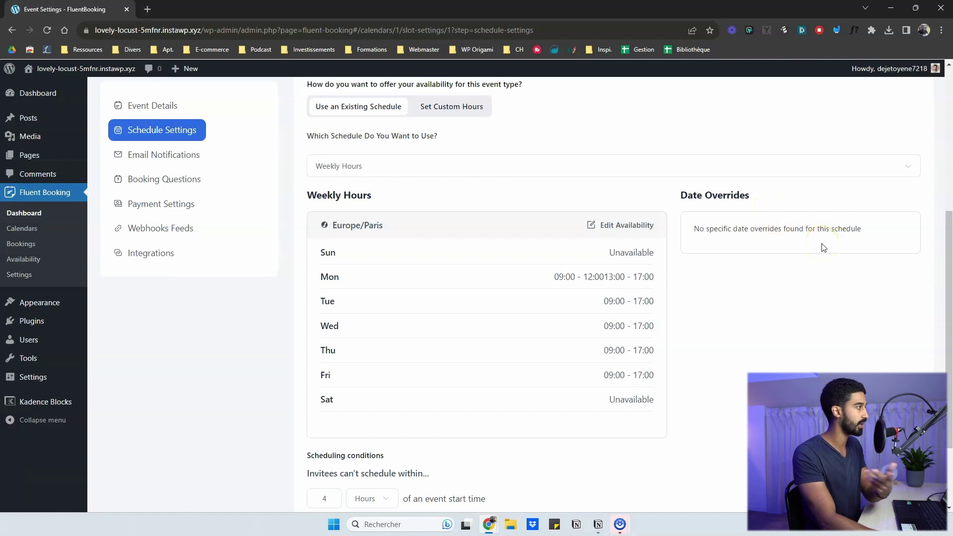
scroll(804, 268, down, 1)
Review the event's email notifications and read through the attendee booking confirmation template, closing it without changes
click(152, 153)
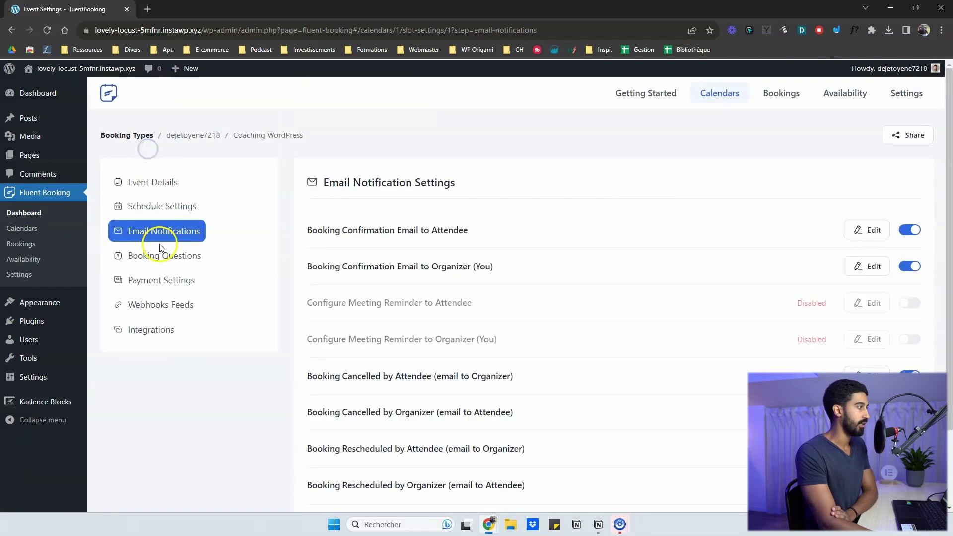
scroll(422, 224, down, 2)
scroll(720, 278, up, 2)
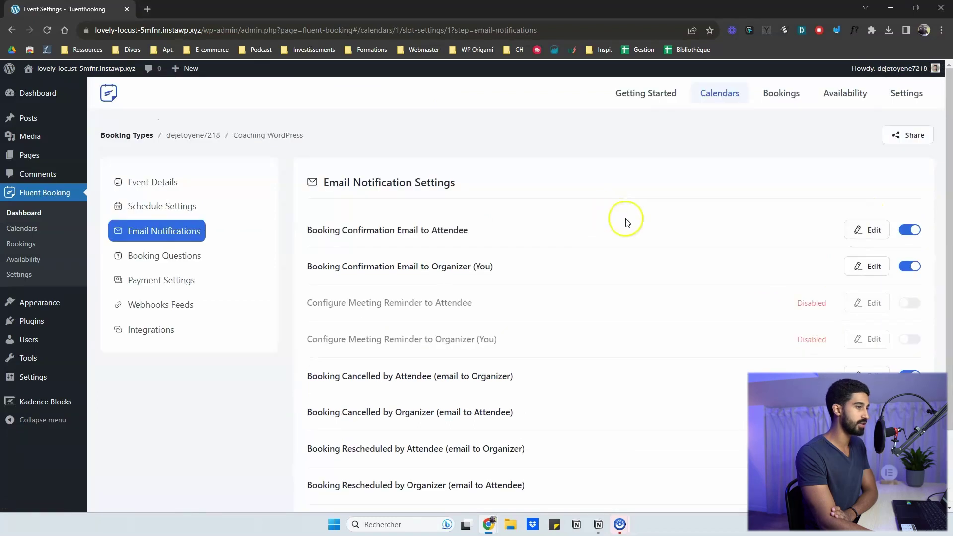
click(866, 231)
scroll(536, 313, down, 3)
scroll(536, 308, down, 2)
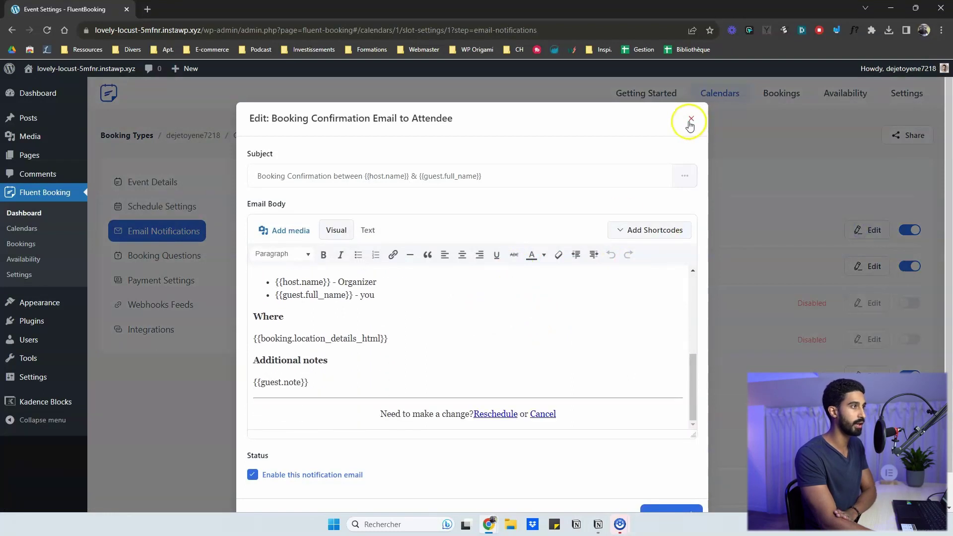
click(691, 118)
scroll(864, 218, down, 1)
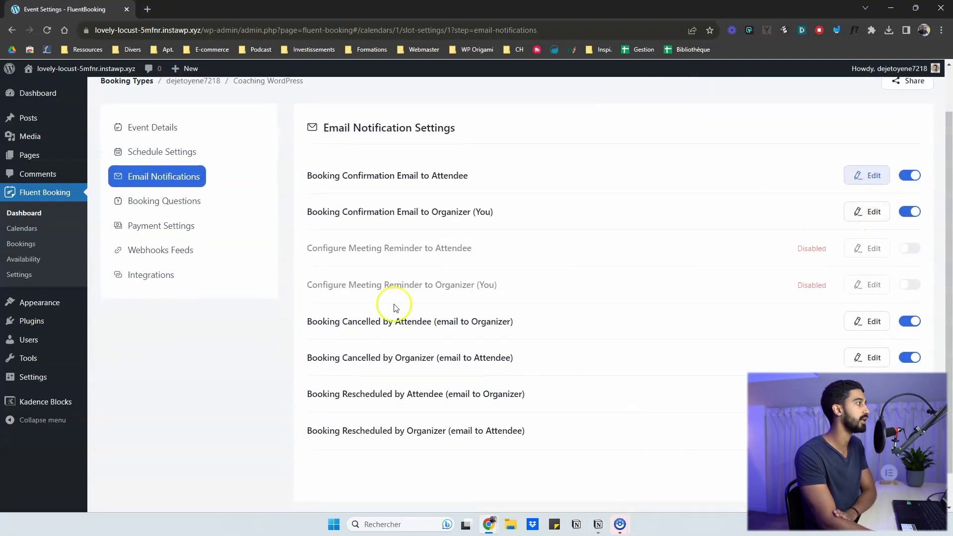
Review the event's booking questions, look at the name question and the field types for a new question, and discard it
click(188, 201)
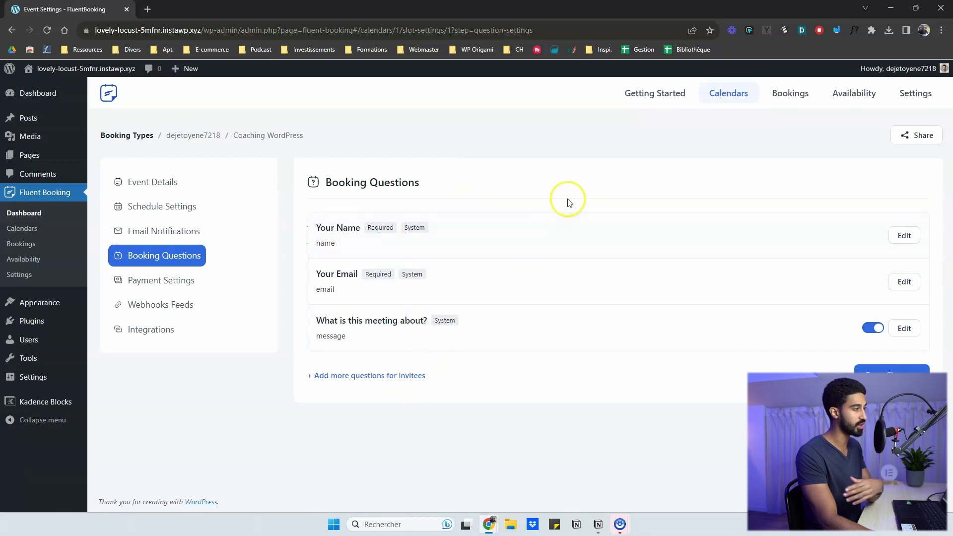
click(898, 237)
click(547, 381)
click(347, 380)
click(387, 171)
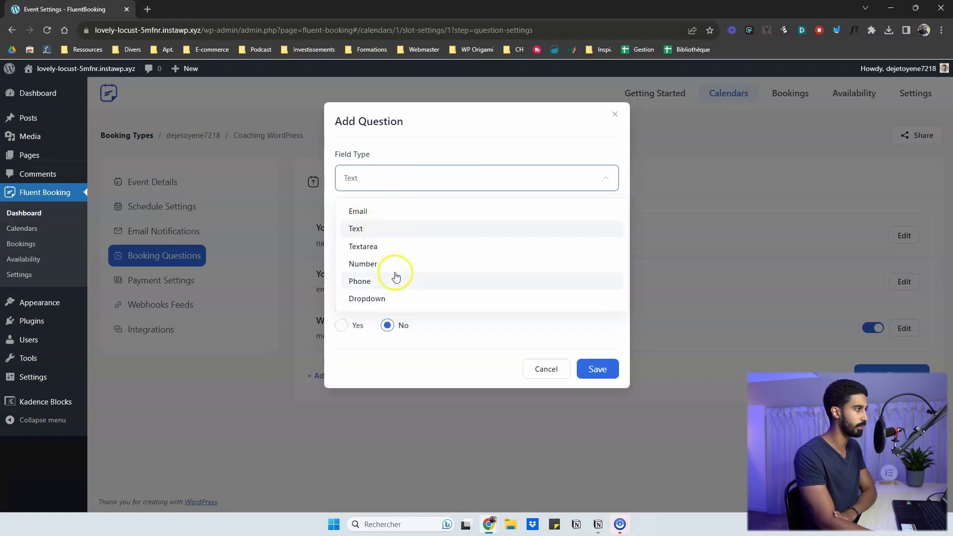
click(422, 357)
Look through the event's payment settings, webhook feeds and integrations
click(167, 283)
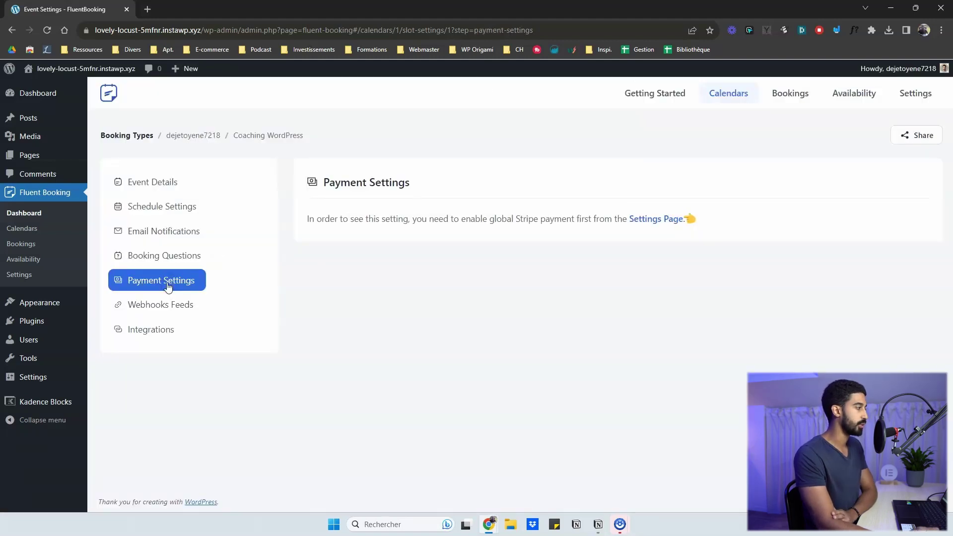
click(314, 328)
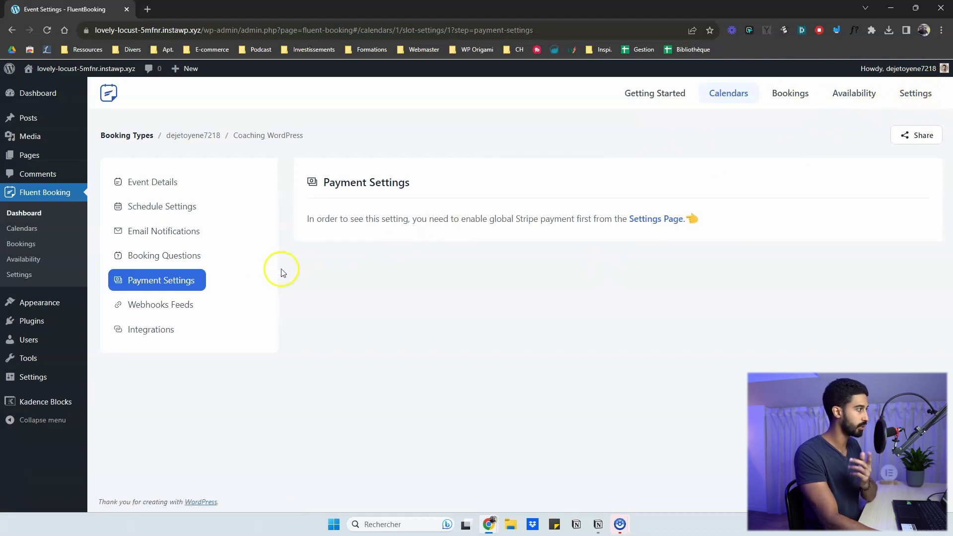
click(171, 311)
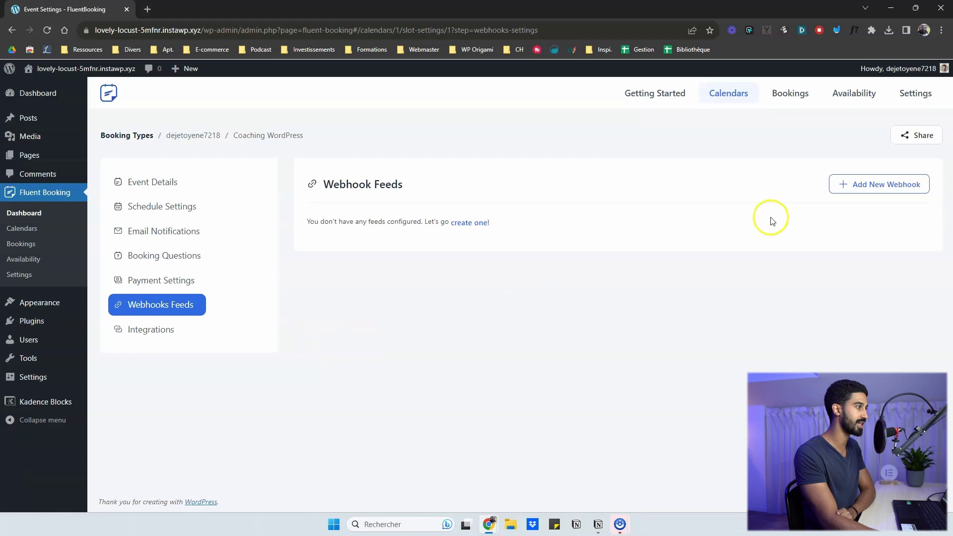
click(172, 334)
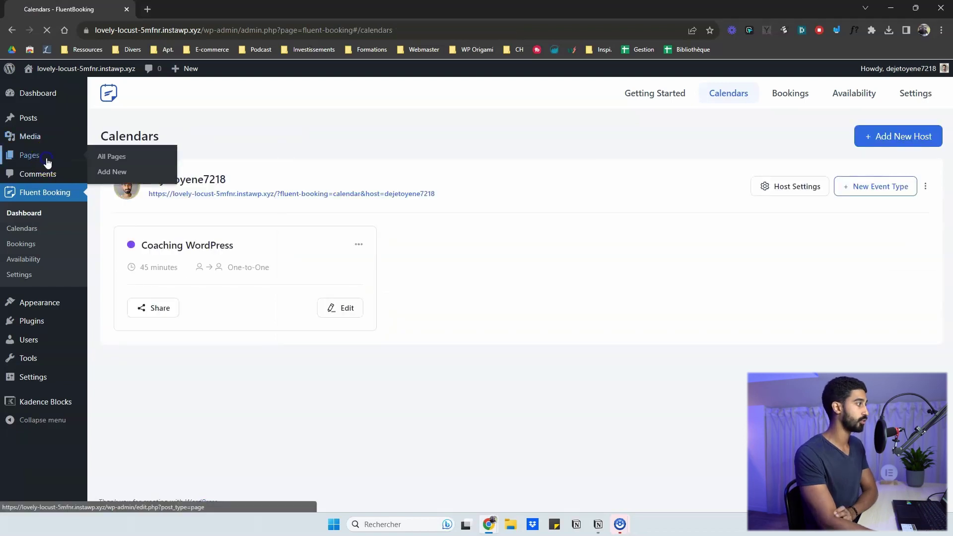
Open the page "Universal user-facing conglomeration" in the block editor and dismiss the welcome guide
click(45, 154)
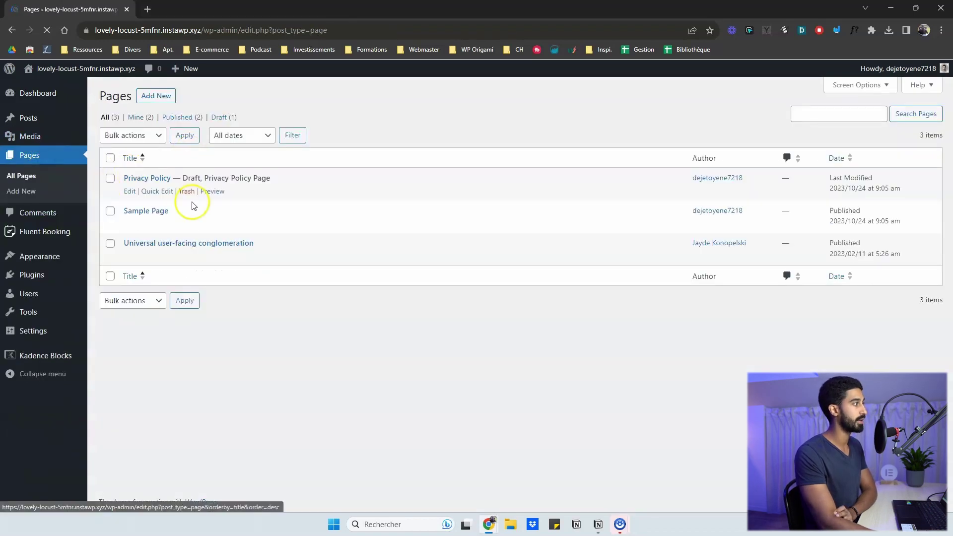
click(176, 243)
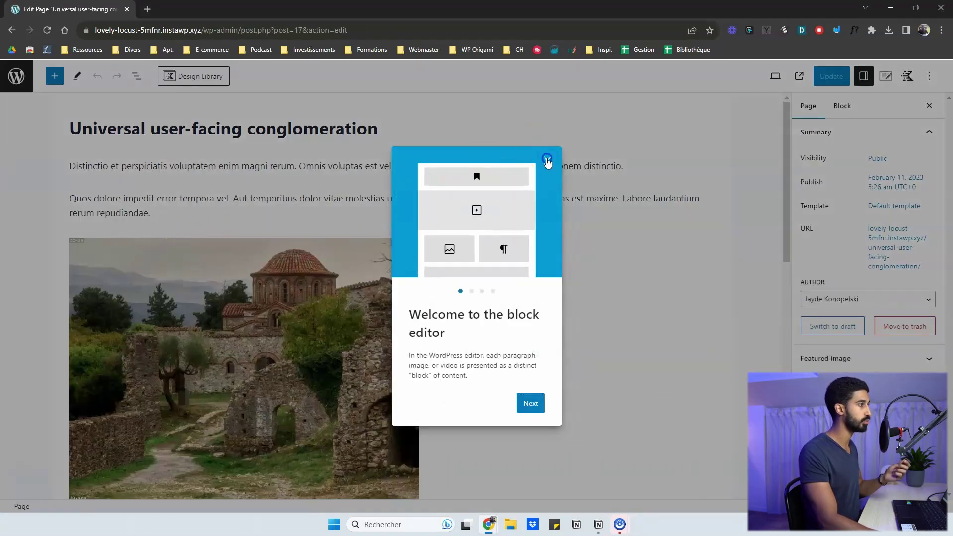
click(547, 159)
Insert a Fluent Booking block below the page's first paragraph and select the Coaching WordPress slot for it
click(627, 165)
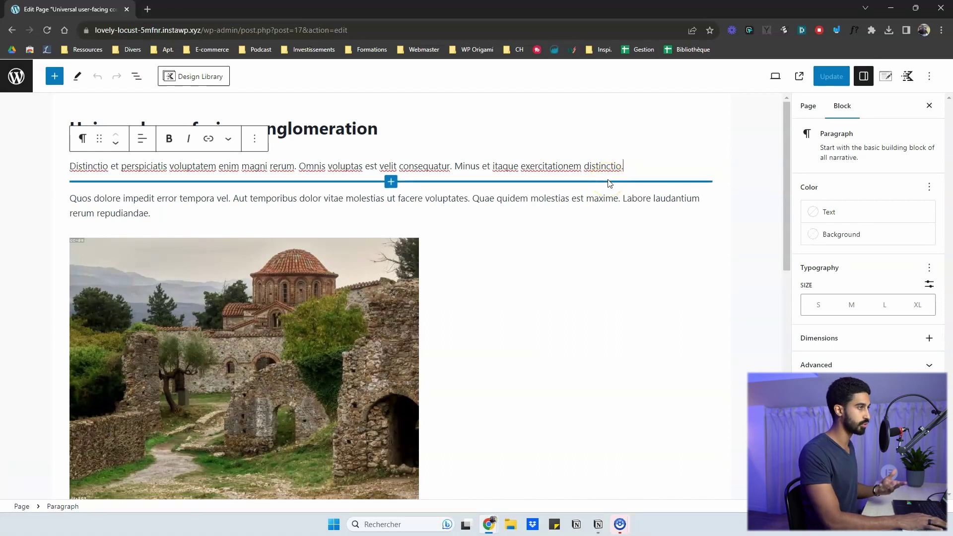
key(Return)
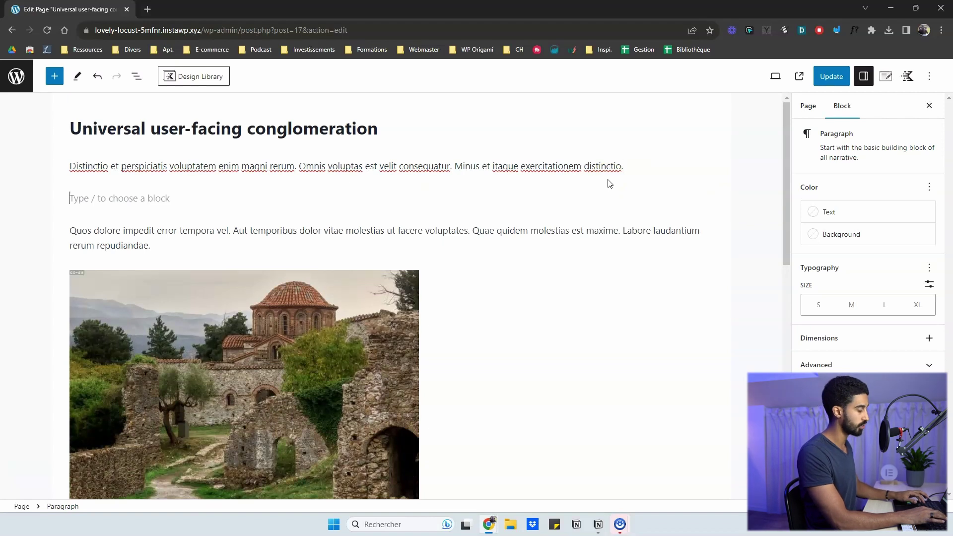
text(/flu)
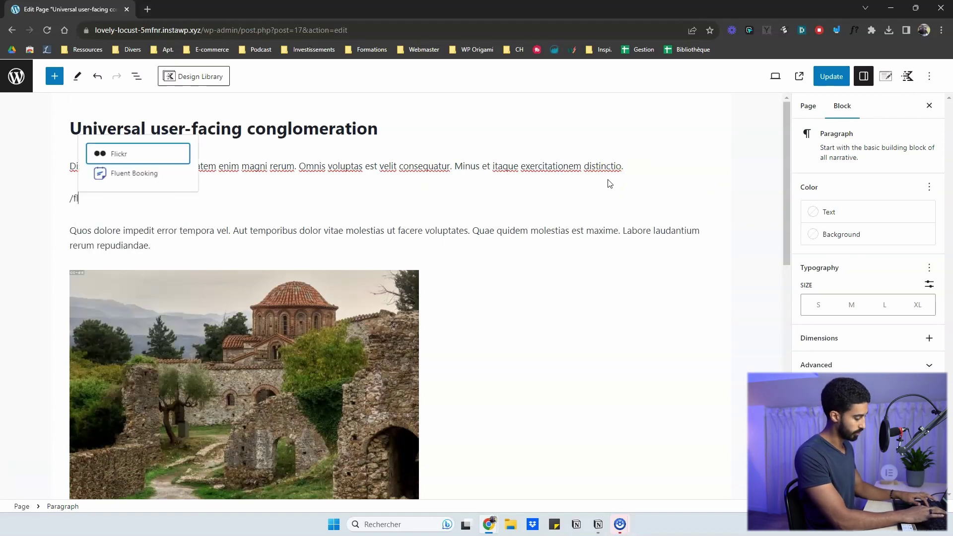
click(158, 173)
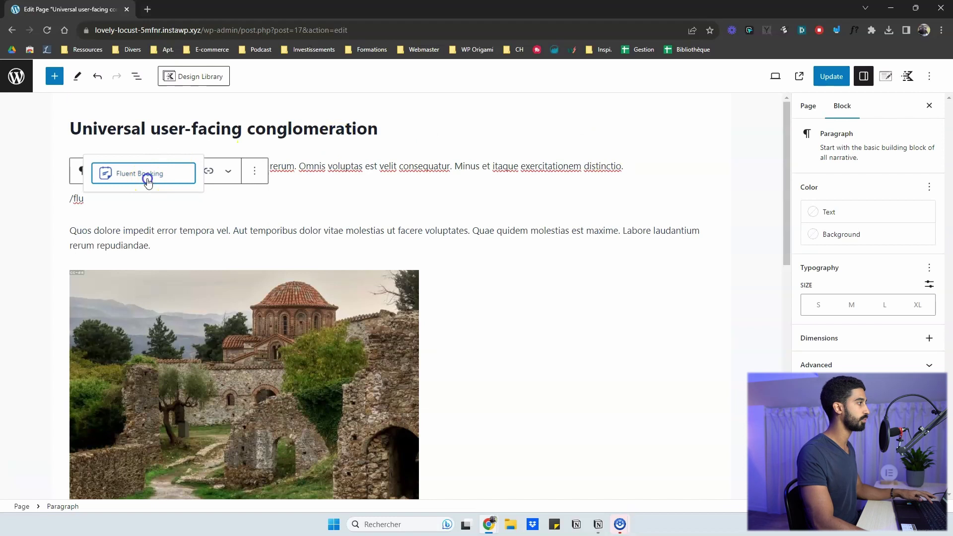
click(139, 215)
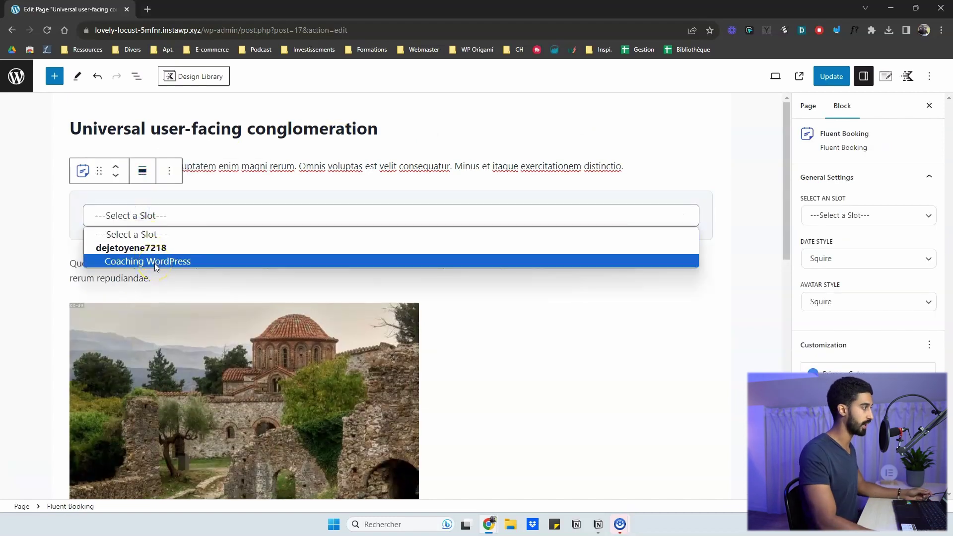
click(155, 263)
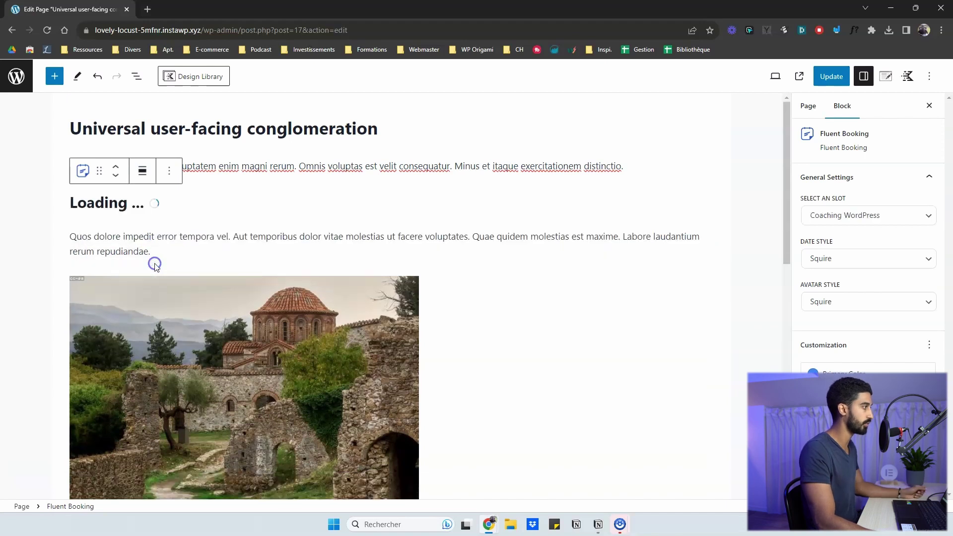
Check the booking calendar in the editor, update the page and view the published version
scroll(300, 184, down, 2)
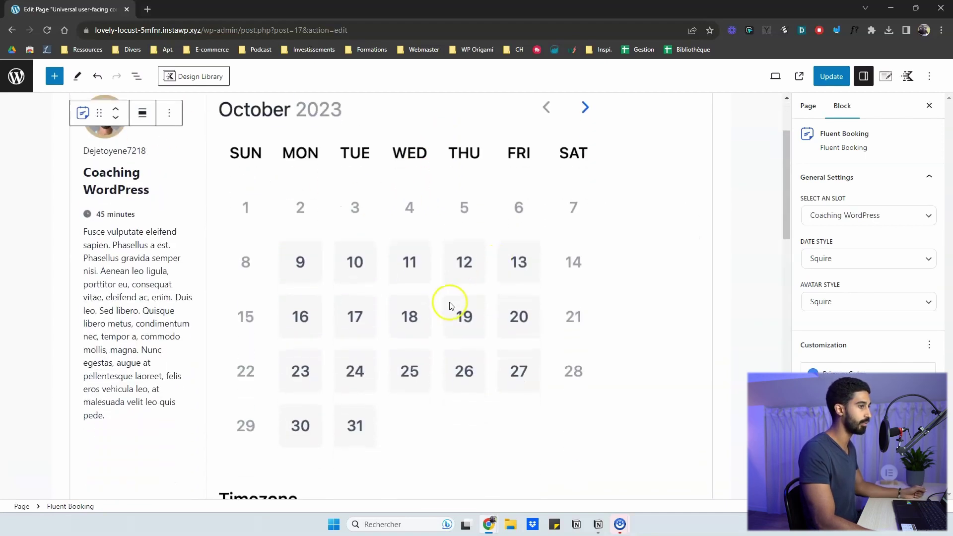
scroll(464, 259, down, 1)
scroll(760, 157, up, 1)
click(831, 76)
click(799, 76)
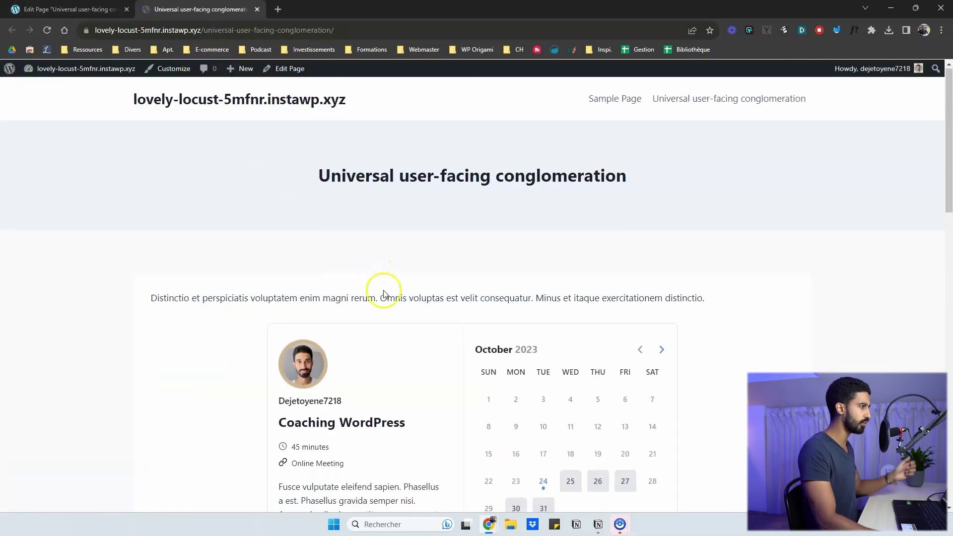
scroll(385, 290, down, 4)
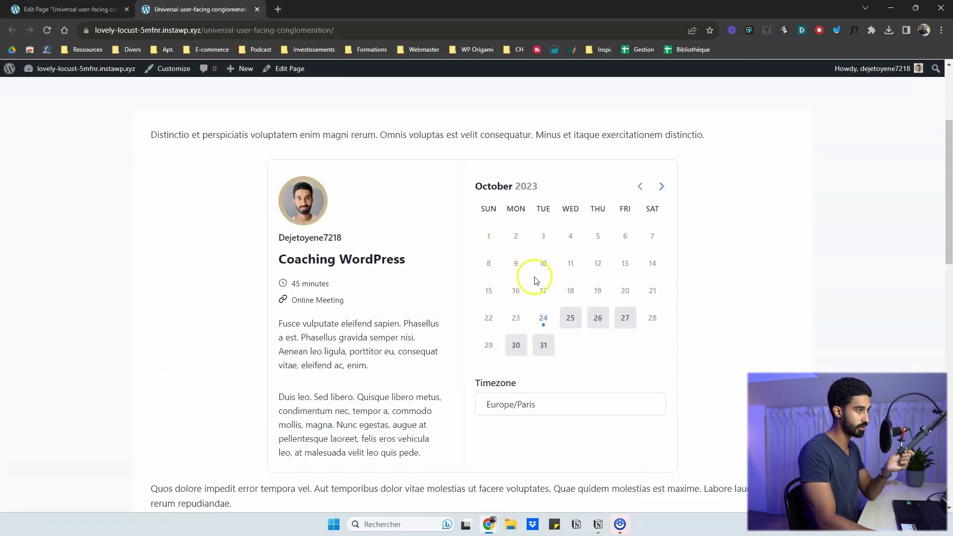
Schedule a Coaching WordPress meeting for October 26, 2023 at 10:30 AM with the prefilled contact details
click(599, 319)
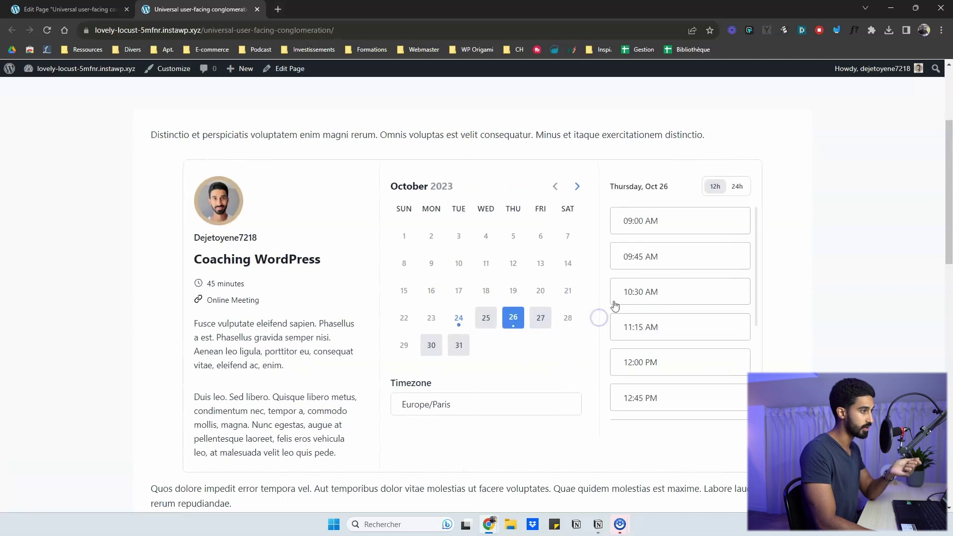
click(665, 288)
click(732, 293)
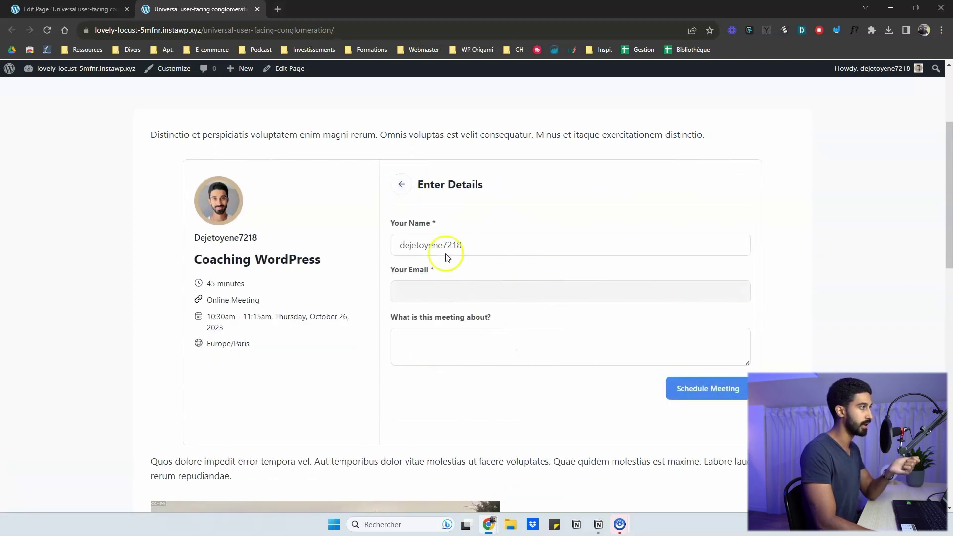
click(702, 394)
Examine the booking confirmation's meeting details, reschedule and cancel links, and add-to-calendar options
scroll(293, 263, down, 2)
scroll(291, 260, up, 2)
scroll(289, 258, down, 1)
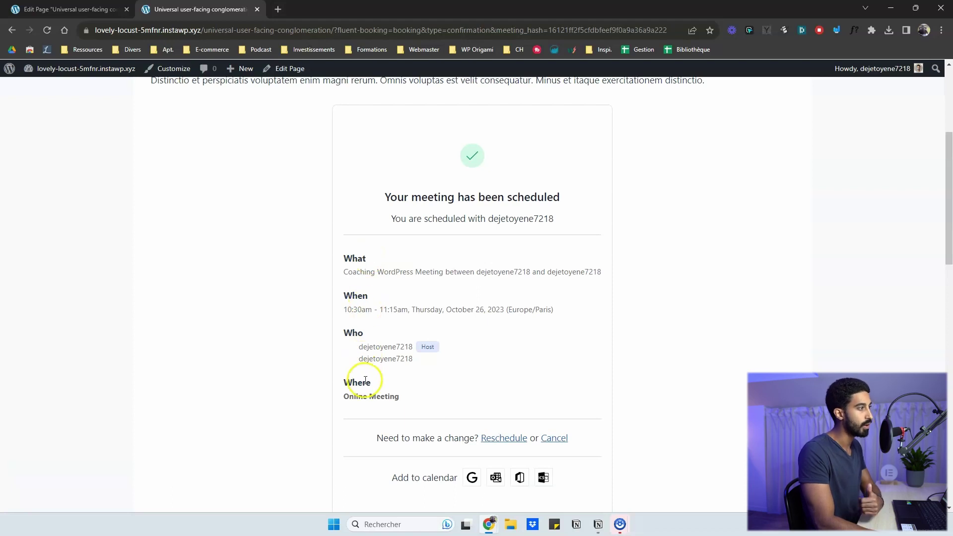
scroll(359, 383, down, 1)
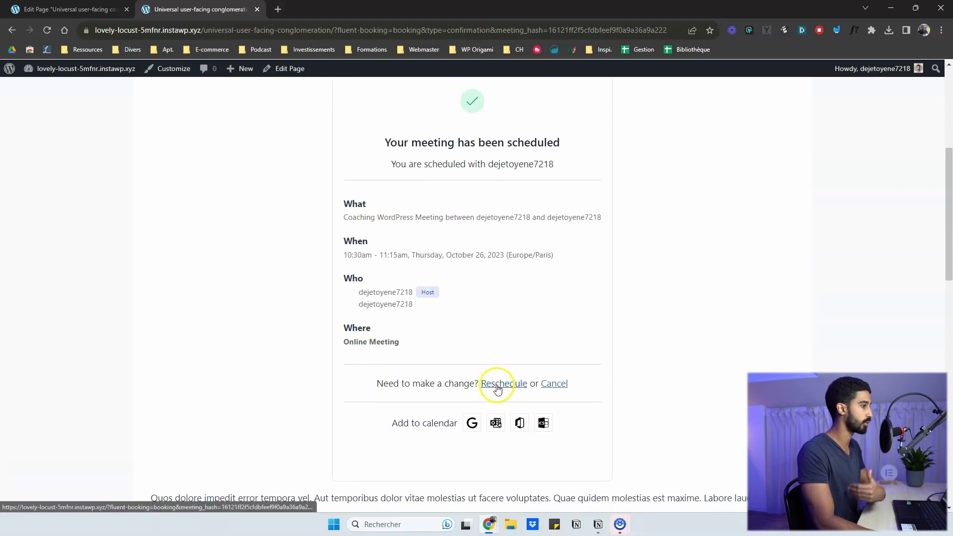
Open the October 26 Coaching WordPress booking and review its invitee information, meeting information and available status actions
scroll(551, 370, up, 1)
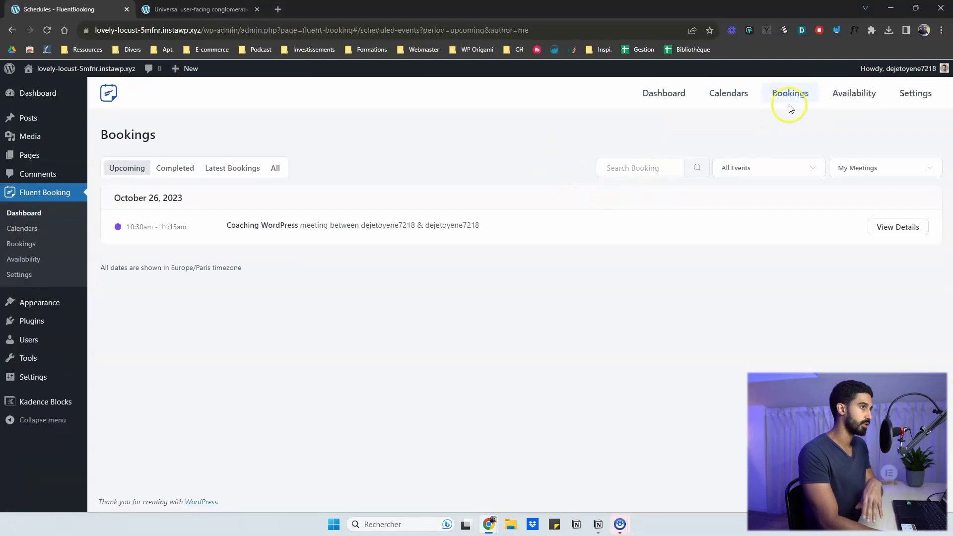
click(459, 226)
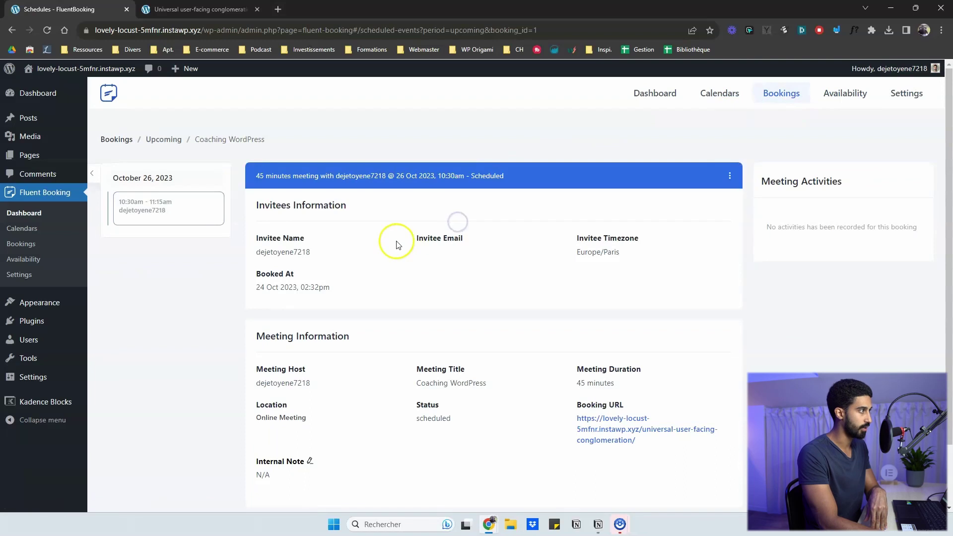
scroll(416, 221, down, 1)
scroll(271, 203, up, 1)
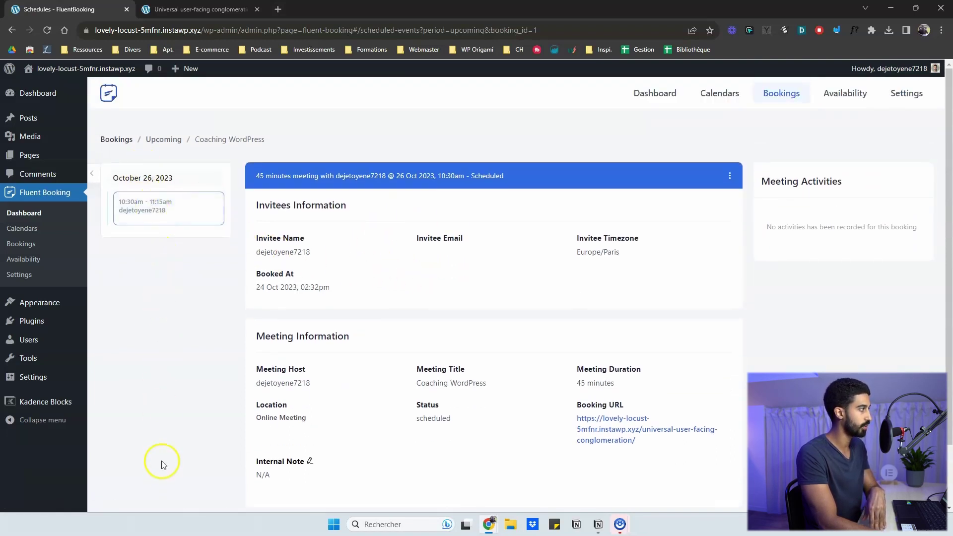
click(92, 173)
click(92, 173)
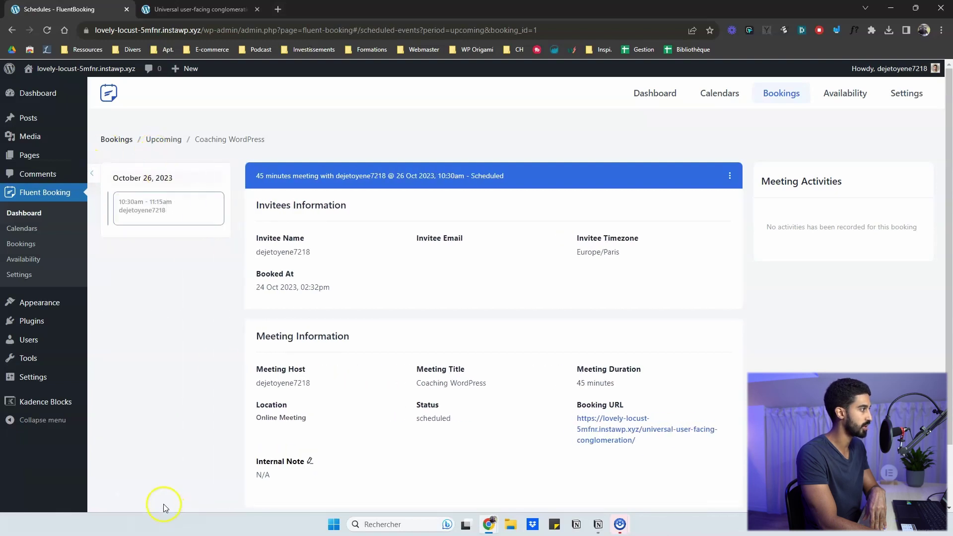
scroll(308, 288, down, 1)
scroll(496, 293, up, 1)
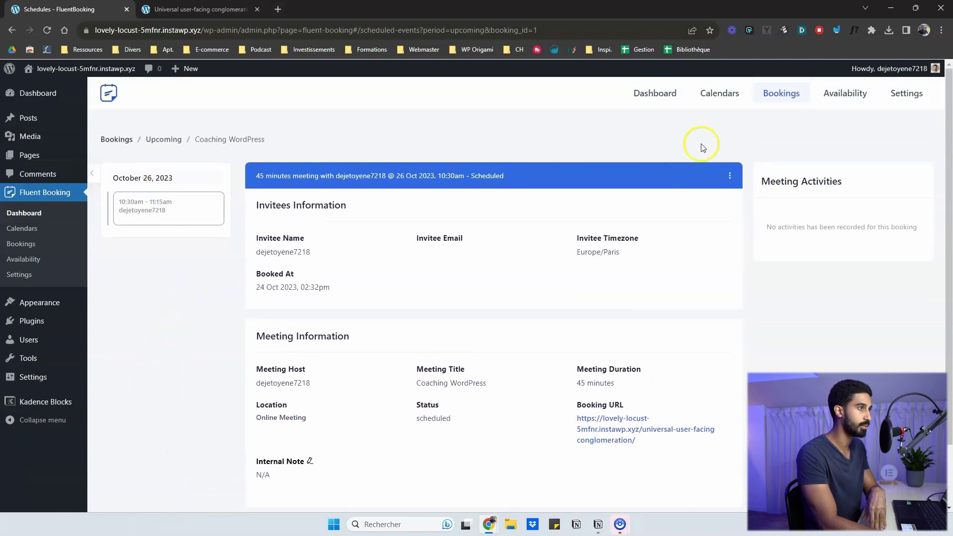
click(730, 180)
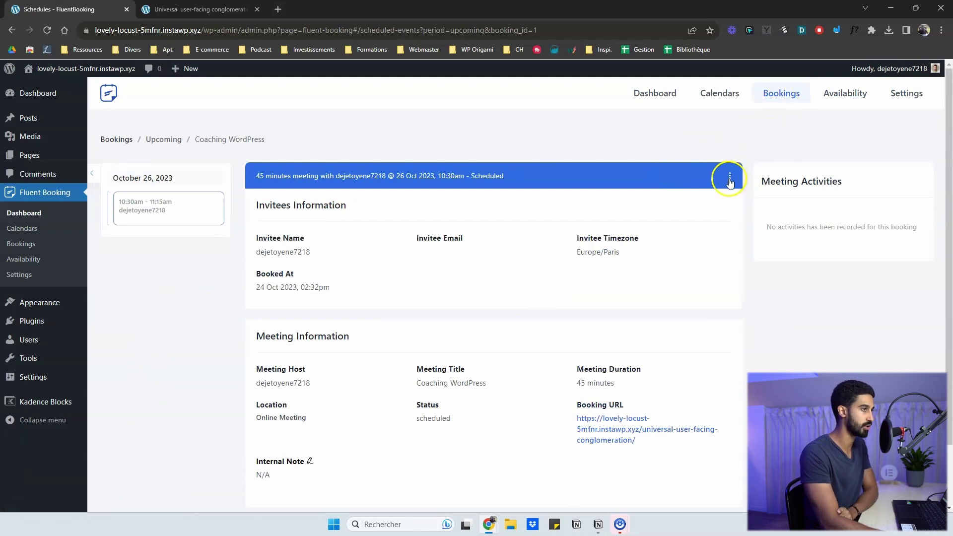
click(713, 243)
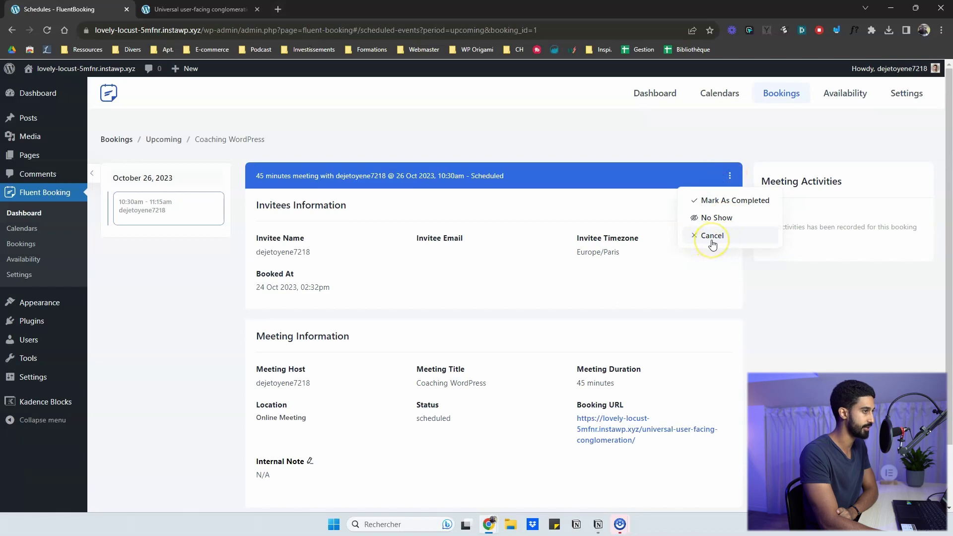
Open the creation form for a new Group event type and review its event details and maximum invitees option
click(719, 92)
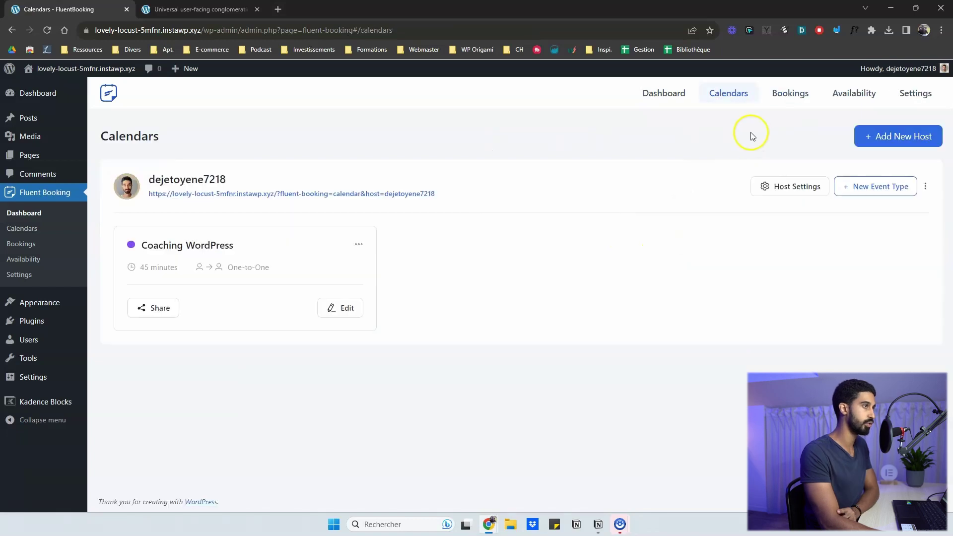
click(873, 195)
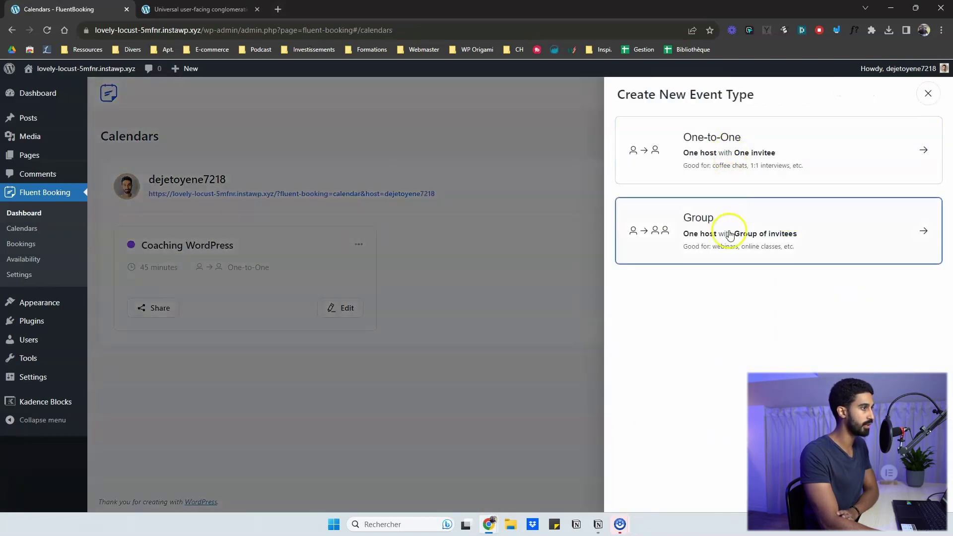
click(701, 219)
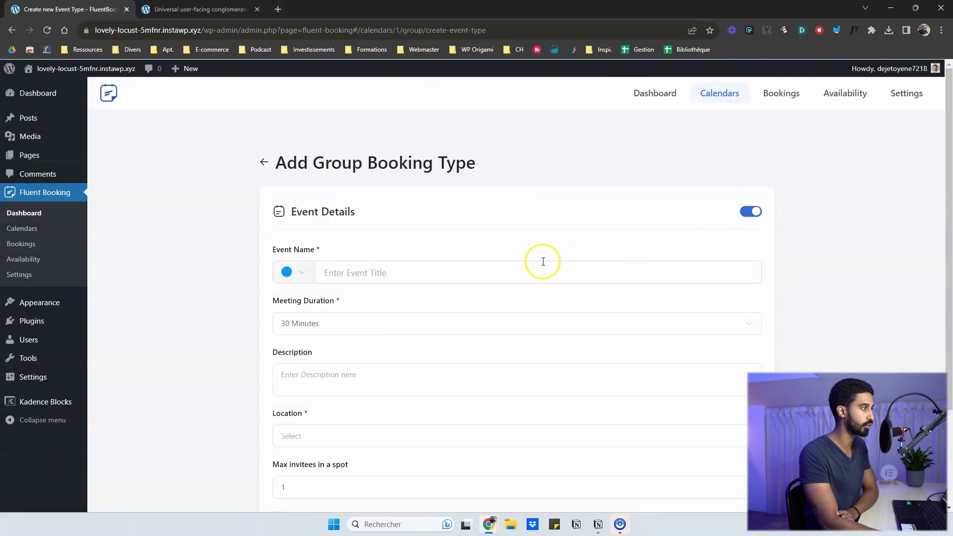
scroll(420, 295, down, 2)
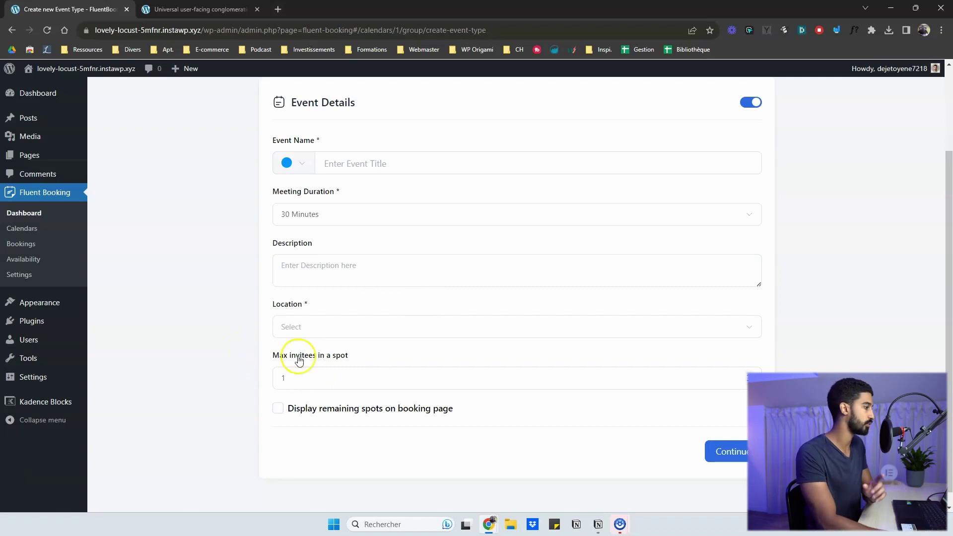
click(319, 375)
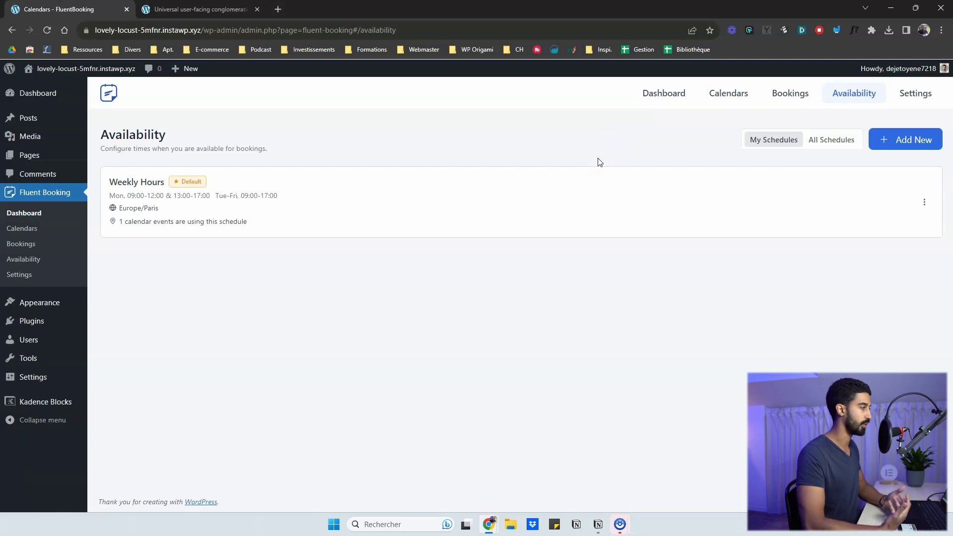
Open the Weekly Hours availability schedule and examine its daily time slots, timezone and date override option
click(602, 206)
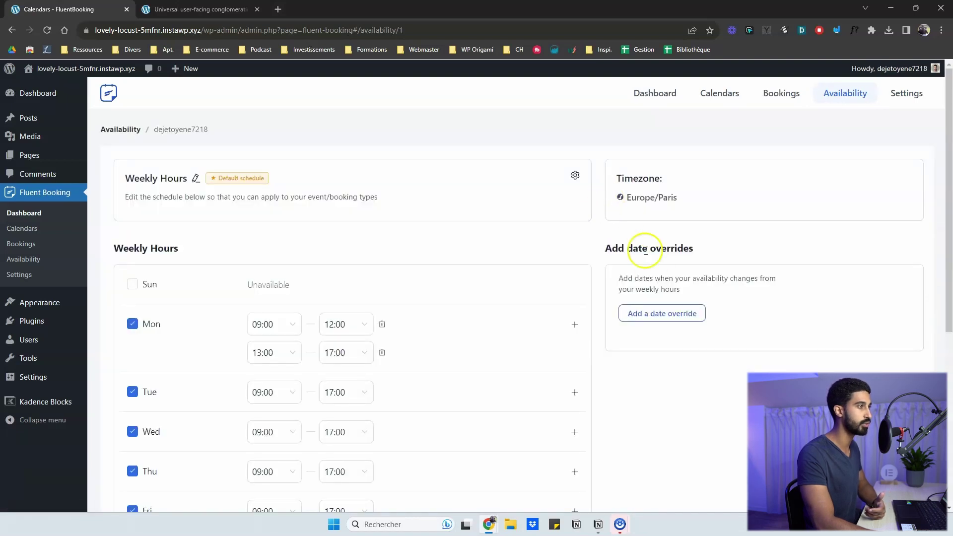
scroll(689, 332, down, 1)
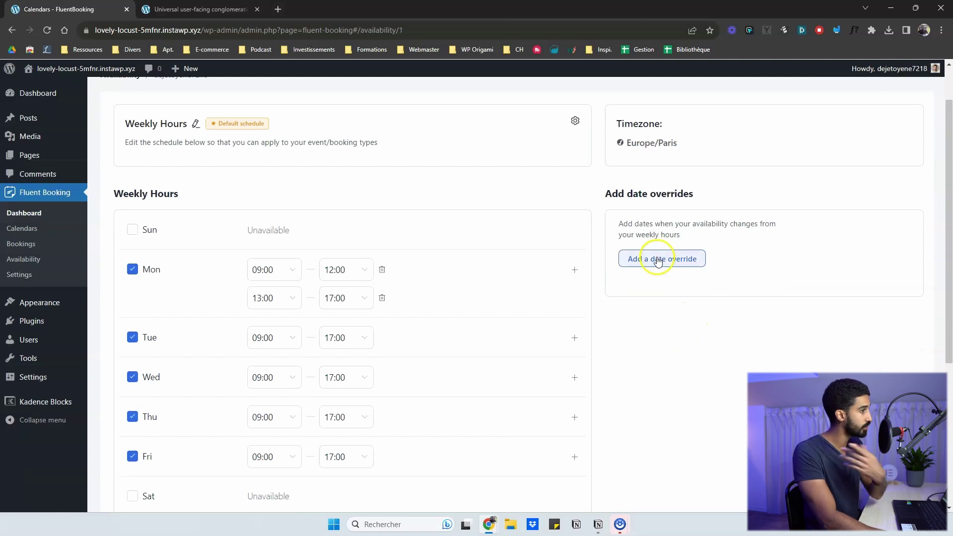
scroll(472, 270, down, 1)
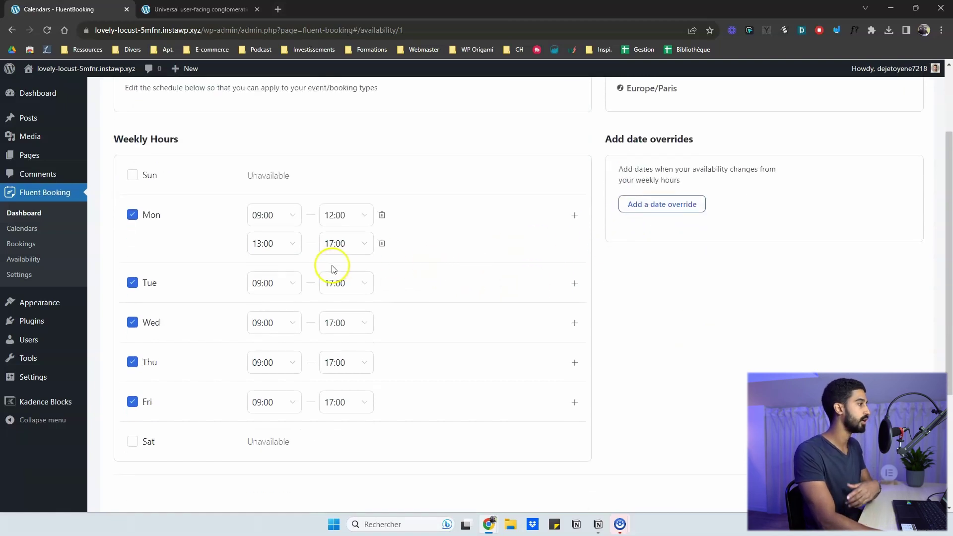
scroll(334, 383, up, 2)
scroll(383, 375, down, 2)
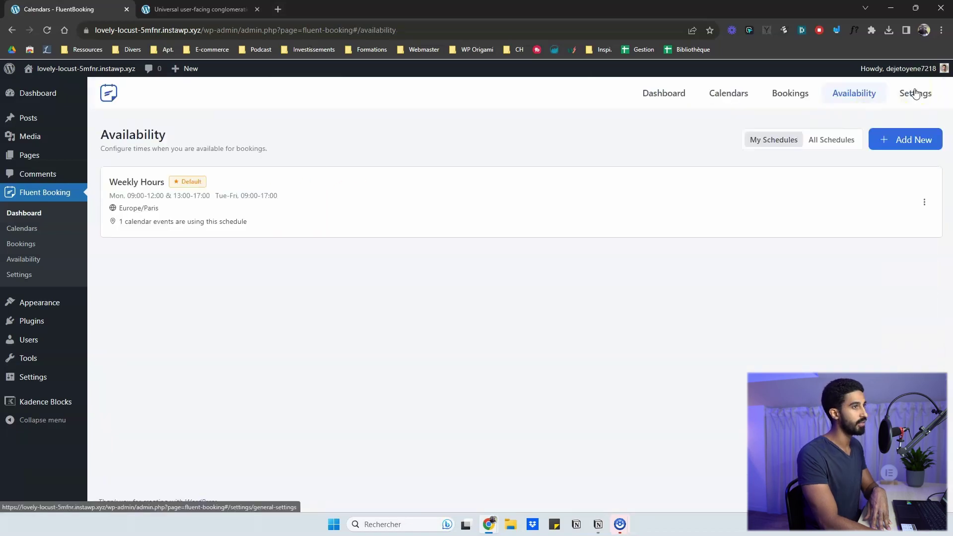
Open the global settings and examine the general options and the emailing settings for booking emails
click(912, 94)
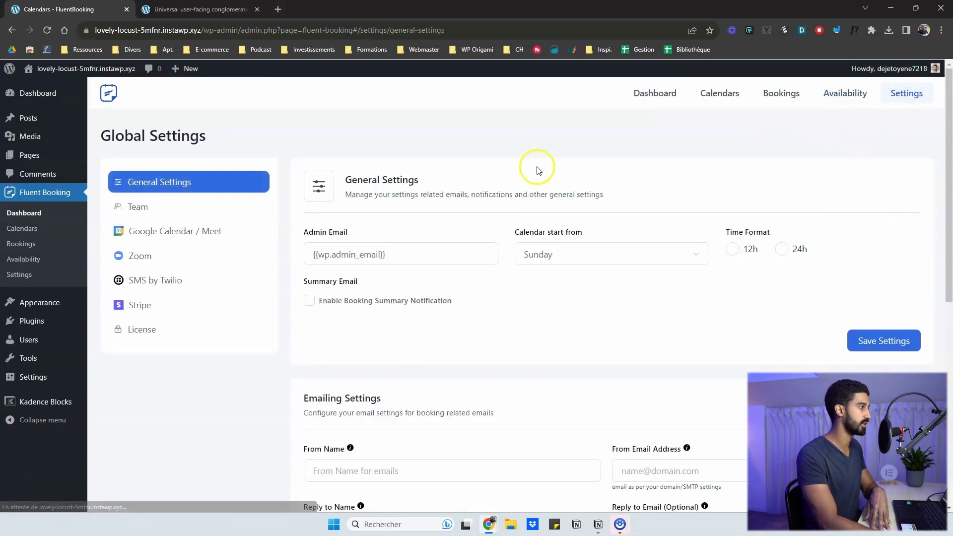
scroll(496, 166, down, 2)
scroll(510, 164, up, 1)
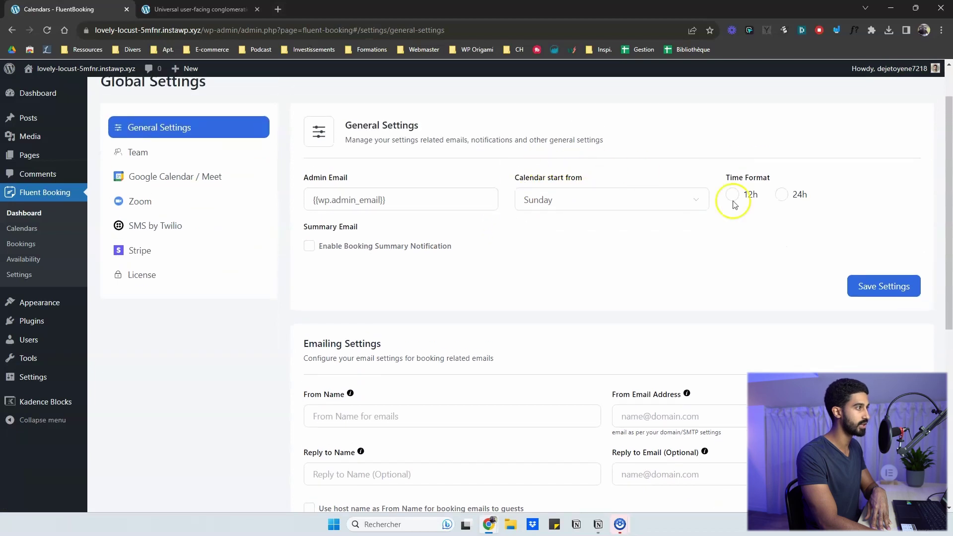
scroll(630, 240, down, 4)
scroll(622, 238, up, 4)
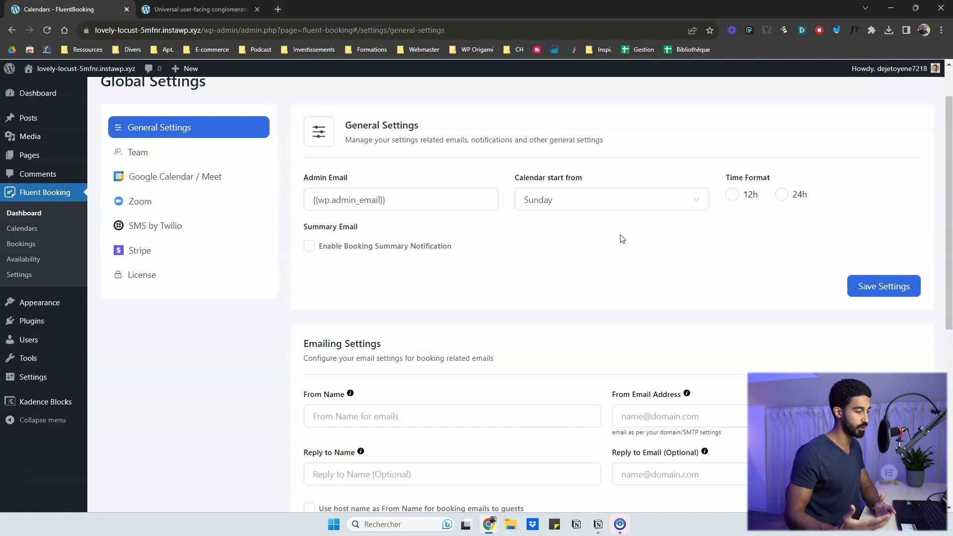
scroll(646, 174, up, 2)
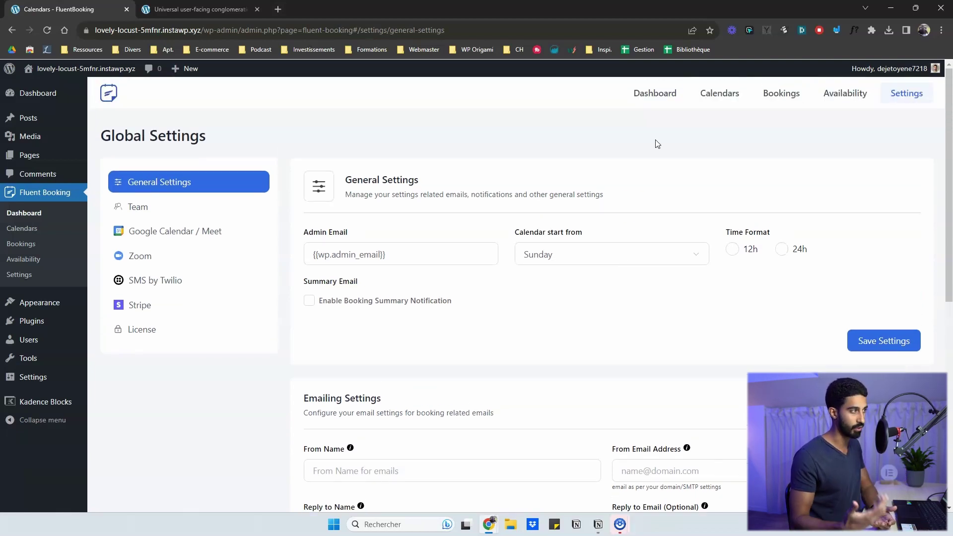
scroll(646, 169, down, 5)
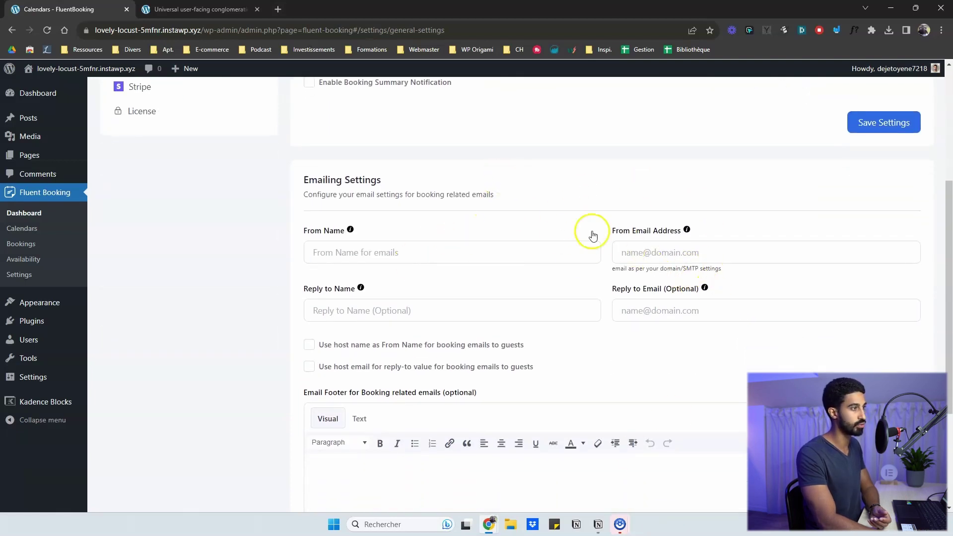
scroll(596, 209, up, 5)
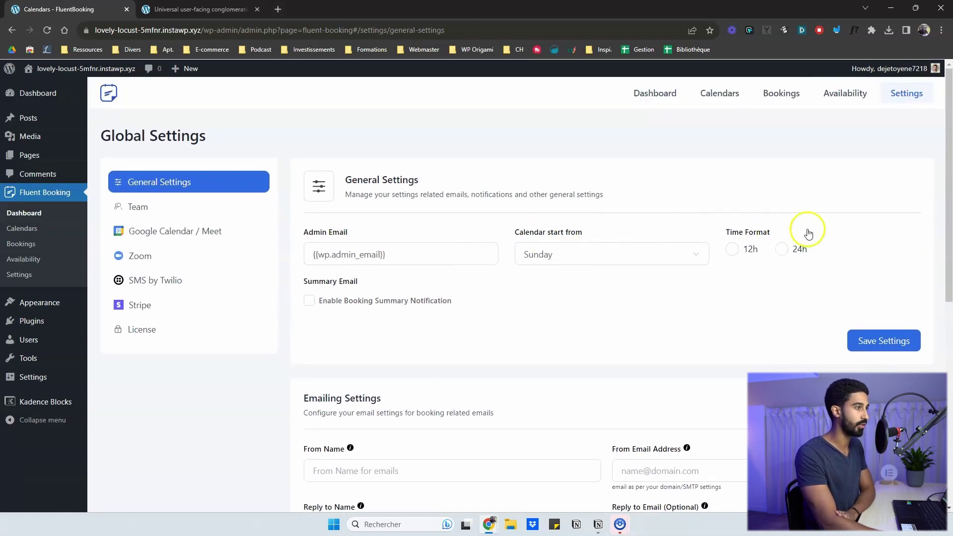
Set the time format to 24h and the calendar start day to Monday, and save the general settings
click(782, 250)
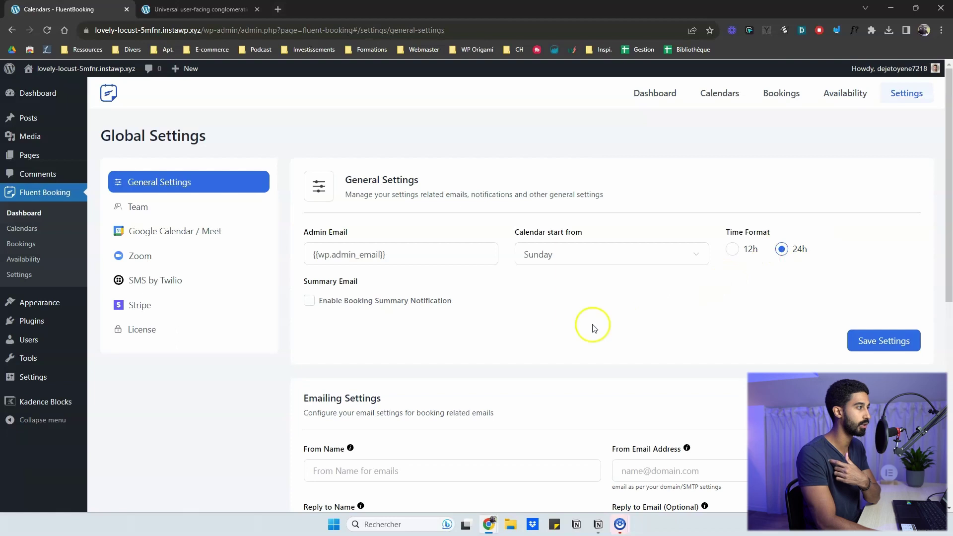
click(539, 254)
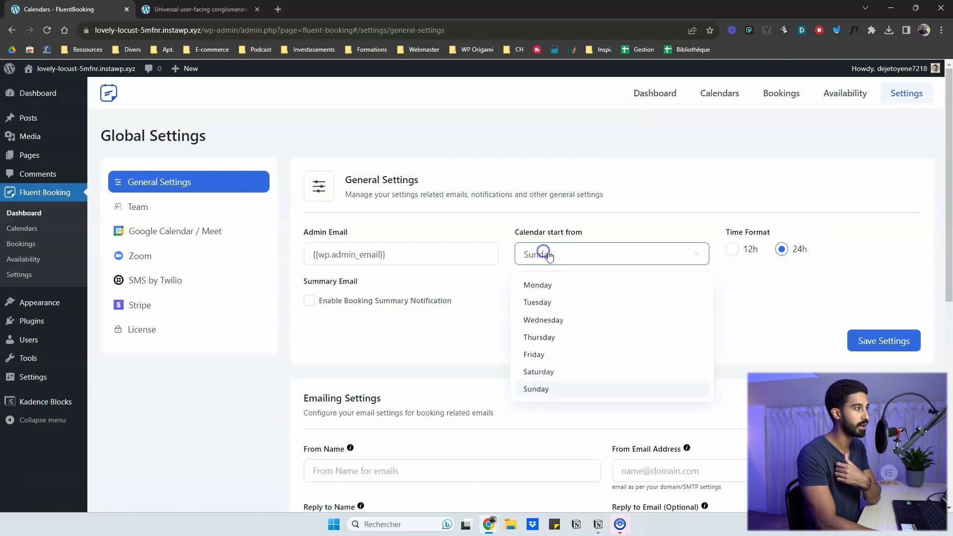
click(545, 290)
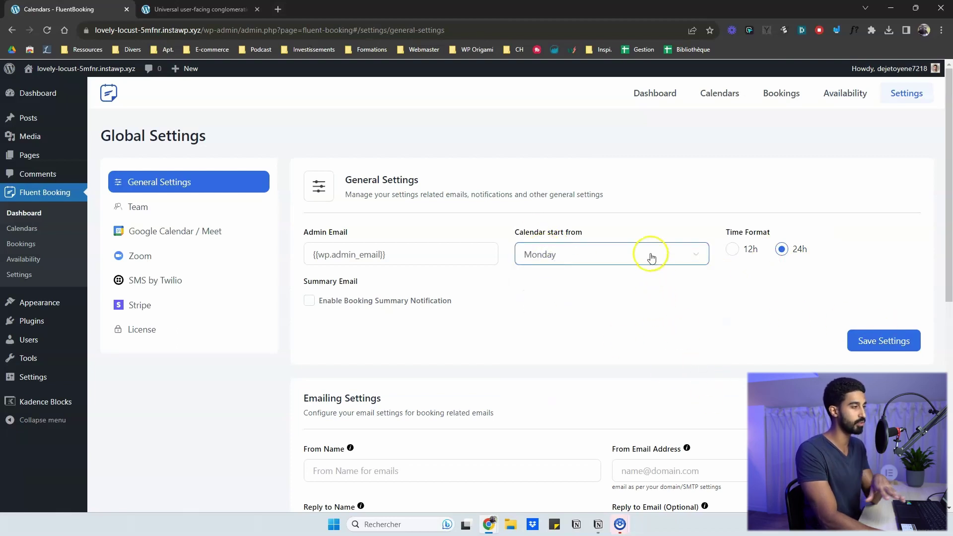
click(872, 341)
Check the Team settings and the member choices and access permissions offered for adding a team member, and close the form
click(152, 211)
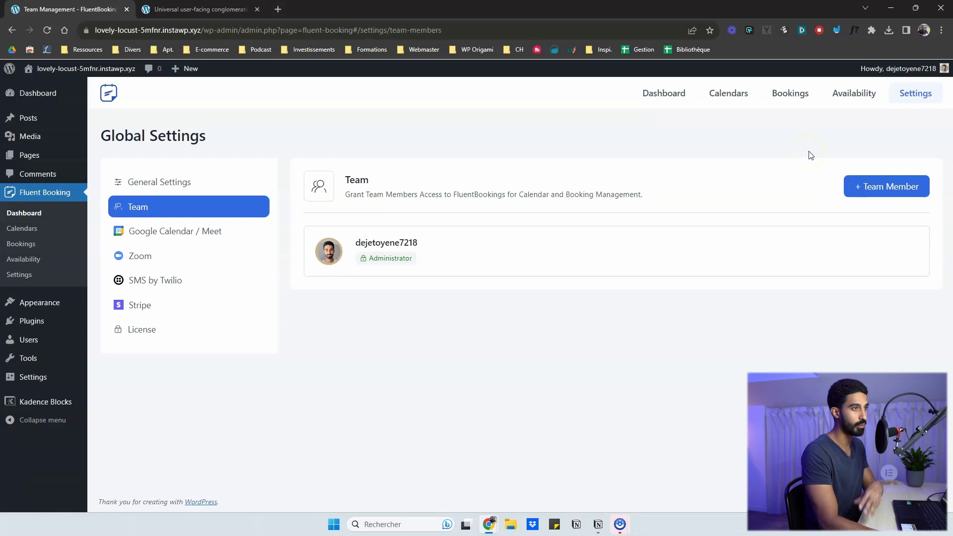
click(856, 186)
click(500, 180)
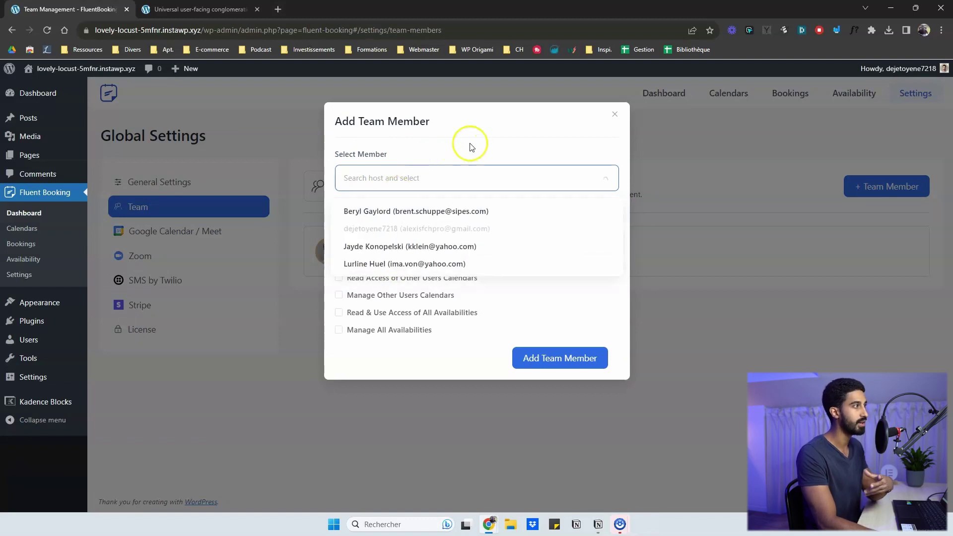
click(500, 123)
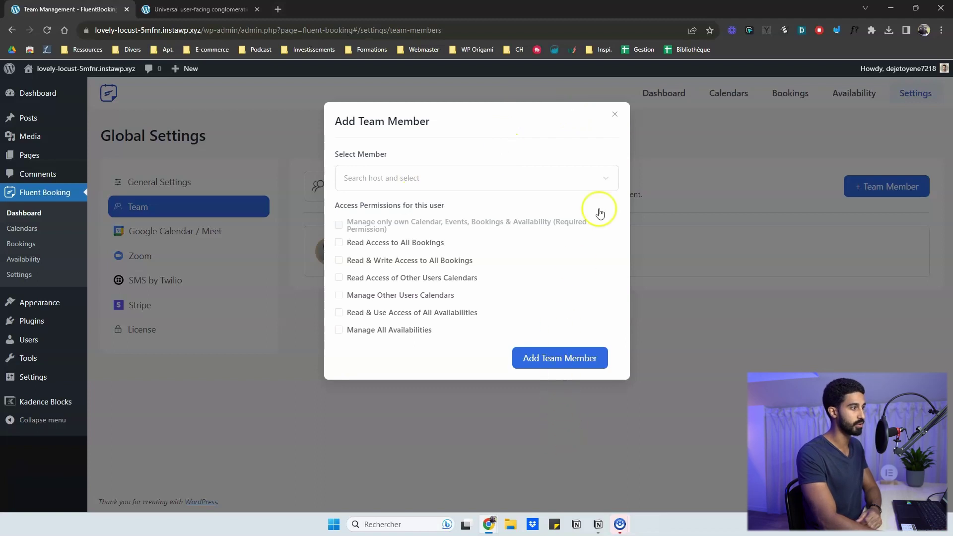
click(615, 115)
click(723, 94)
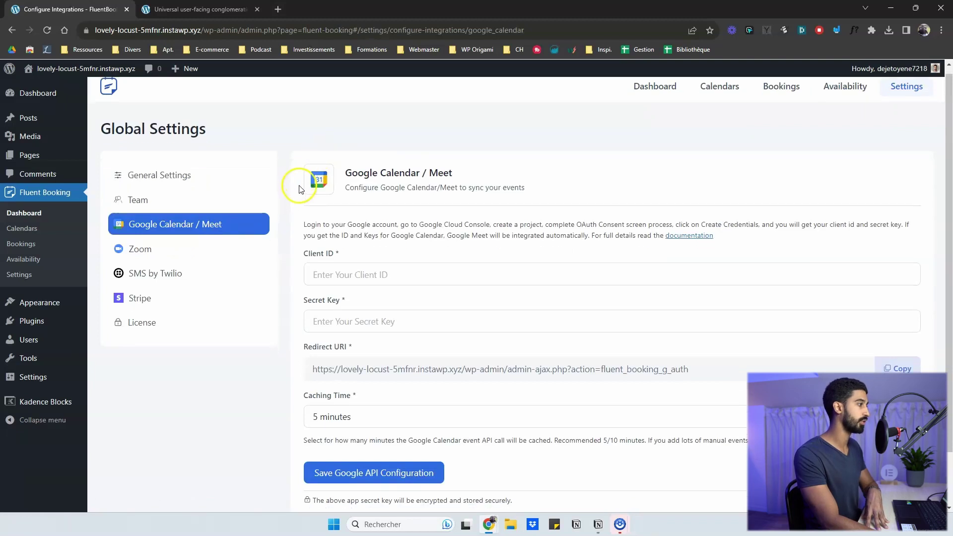
Review the global settings for Google Calendar / Meet, Zoom, SMS by Twilio, Stripe payments and the license
scroll(300, 189, down, 1)
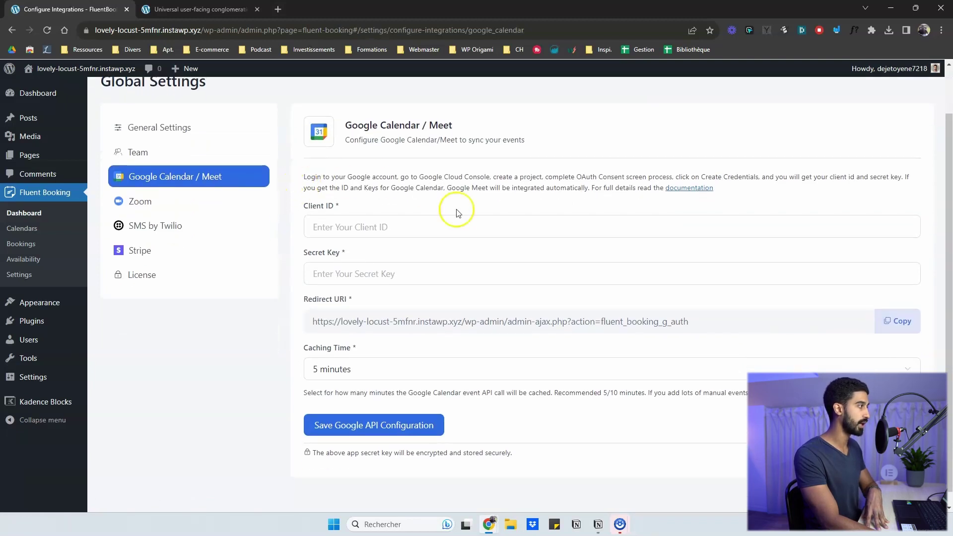
click(156, 202)
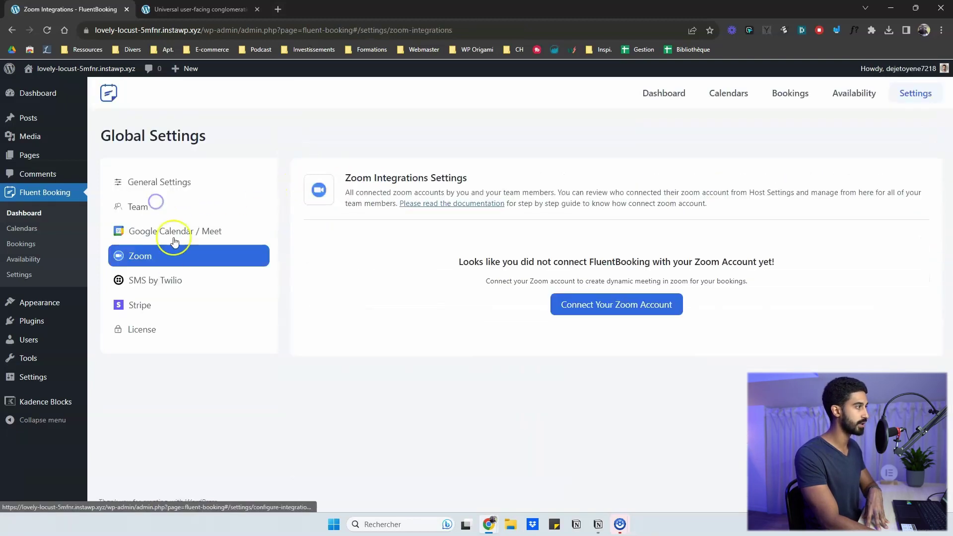
click(169, 285)
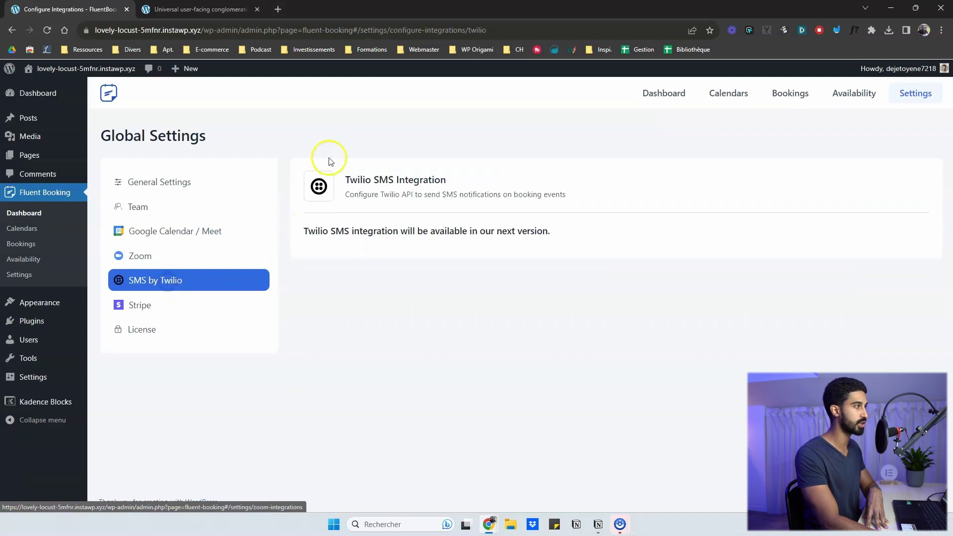
click(172, 307)
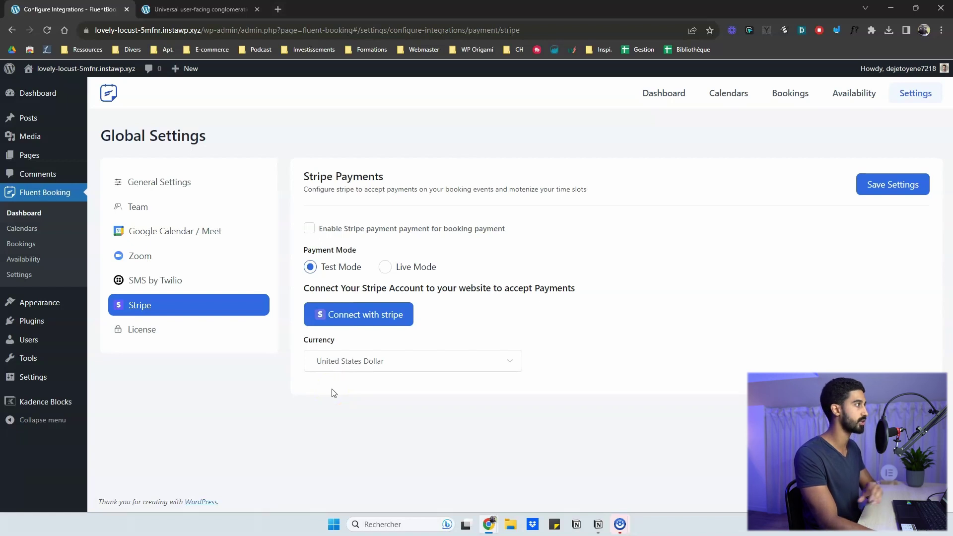
click(320, 350)
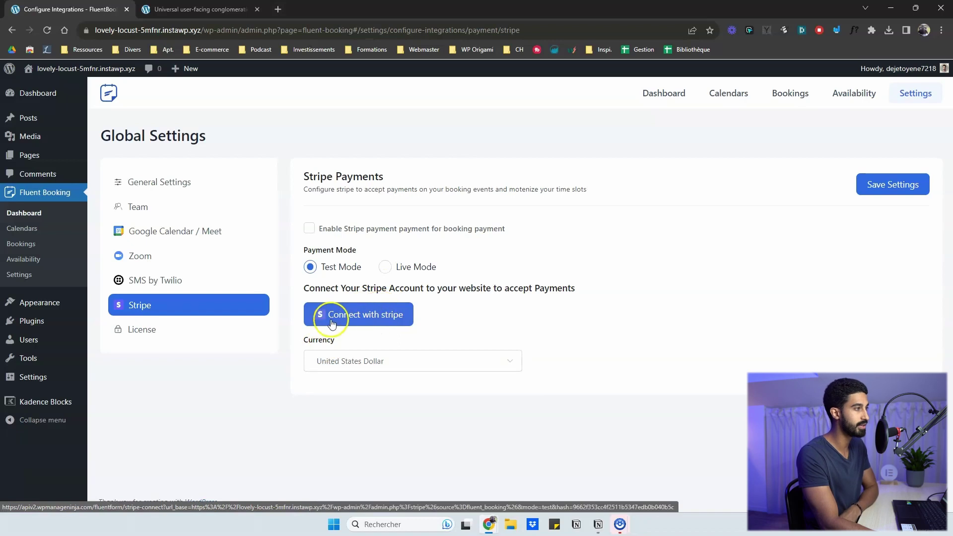
click(152, 332)
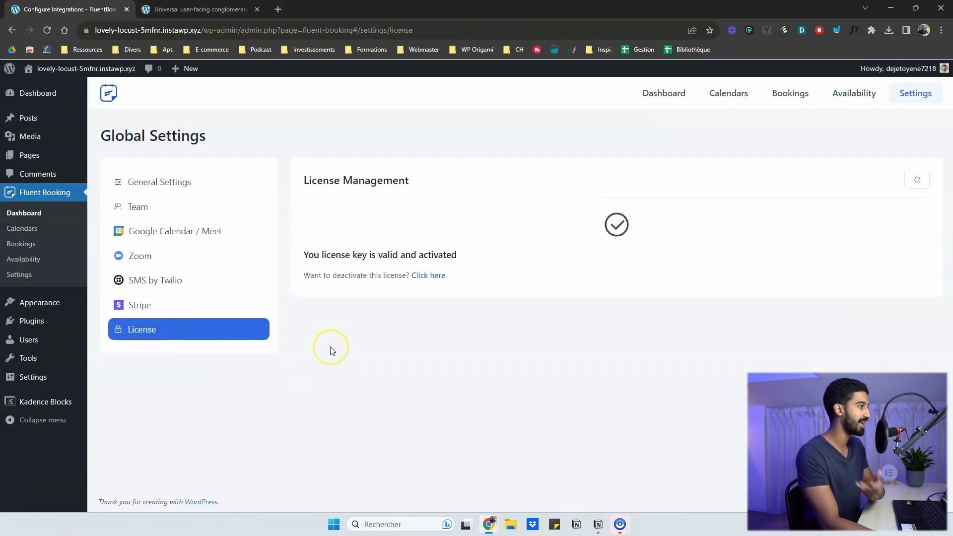